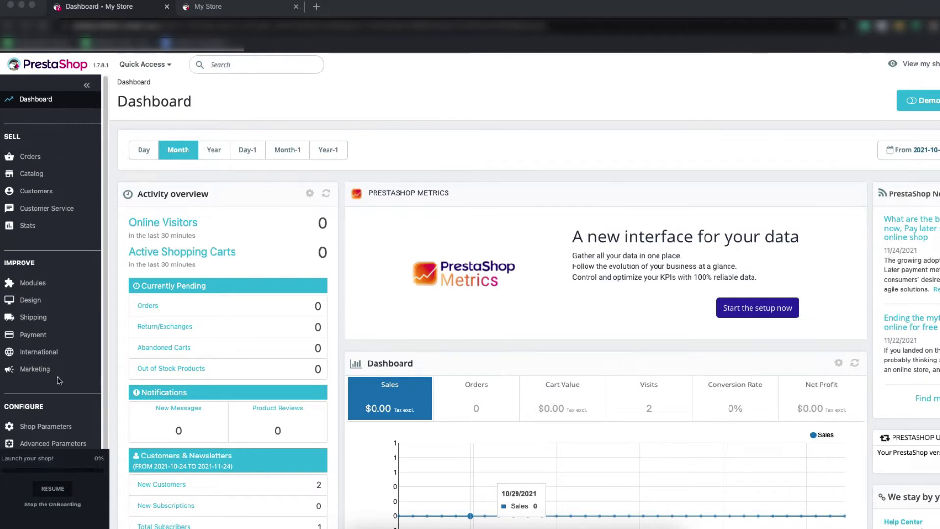
# Step: Open International > Translations, checking the storefront's footer copyright line along the way
pyautogui.moveTo(49, 362)
pyautogui.click(45, 412)
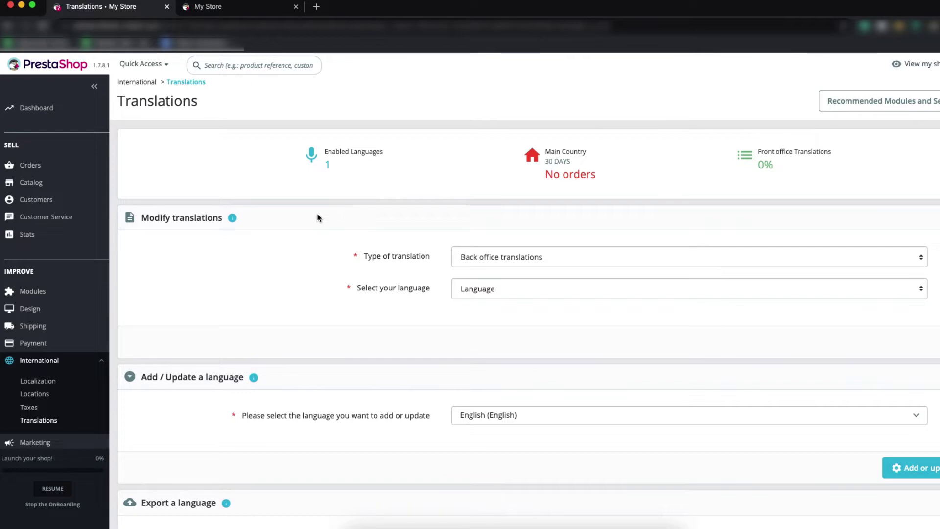
pyautogui.click(232, 9)
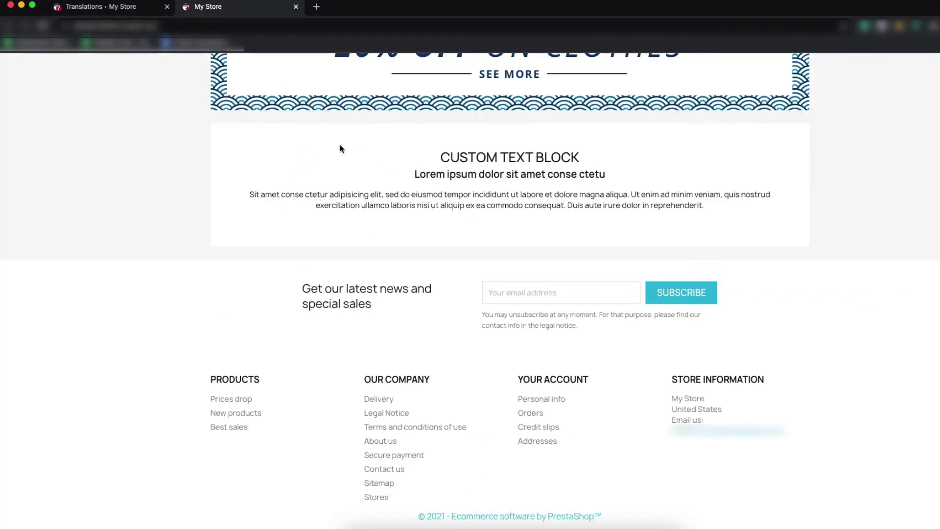
pyautogui.click(146, 8)
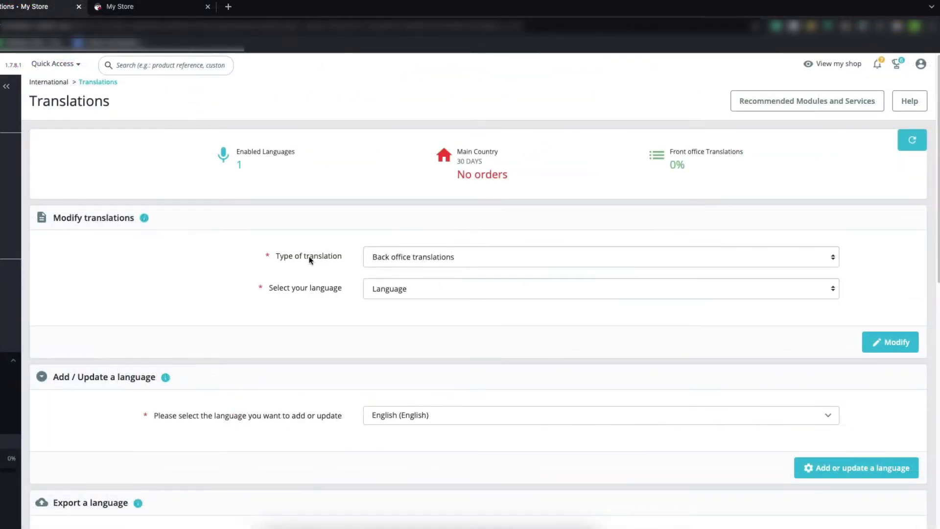
# Step: Choose Front office translations, Core theme and English (English), then open the translation editor
pyautogui.click(424, 263)
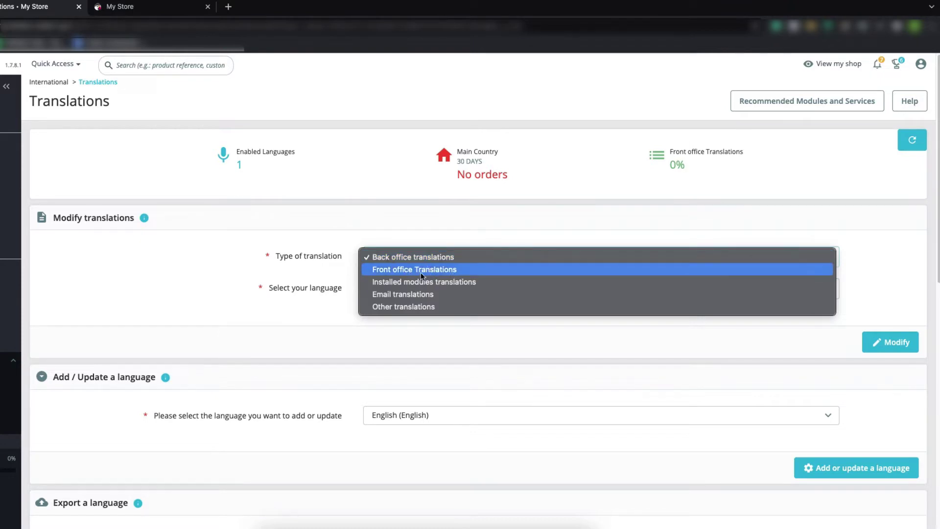
pyautogui.click(476, 274)
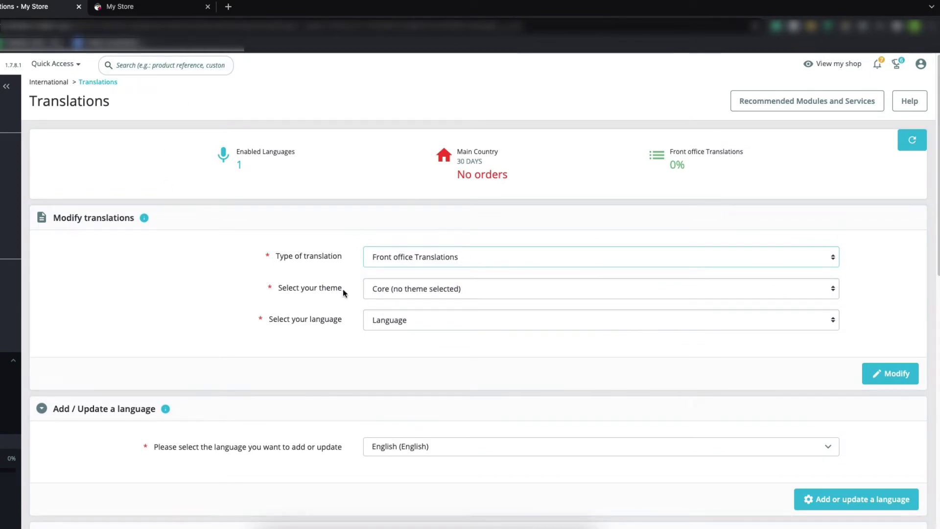
pyautogui.click(438, 289)
pyautogui.click(432, 313)
pyautogui.click(387, 323)
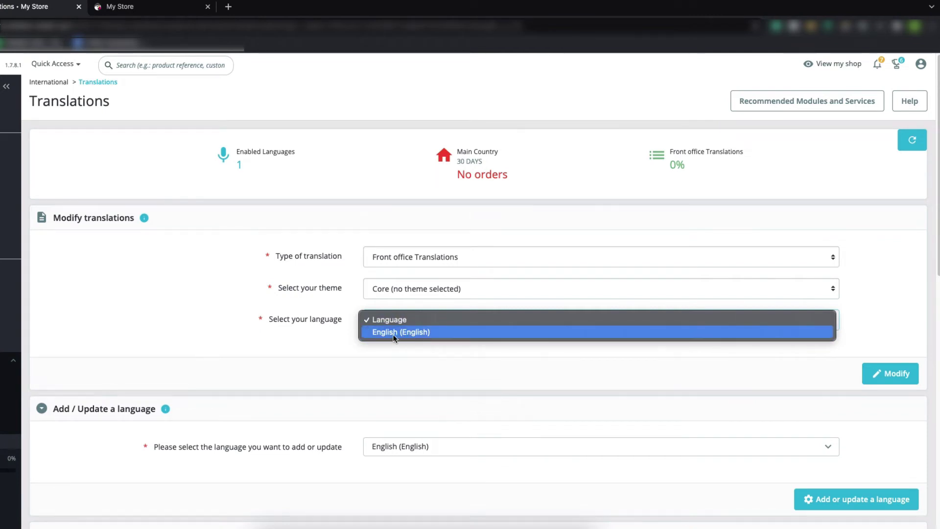
pyautogui.click(425, 336)
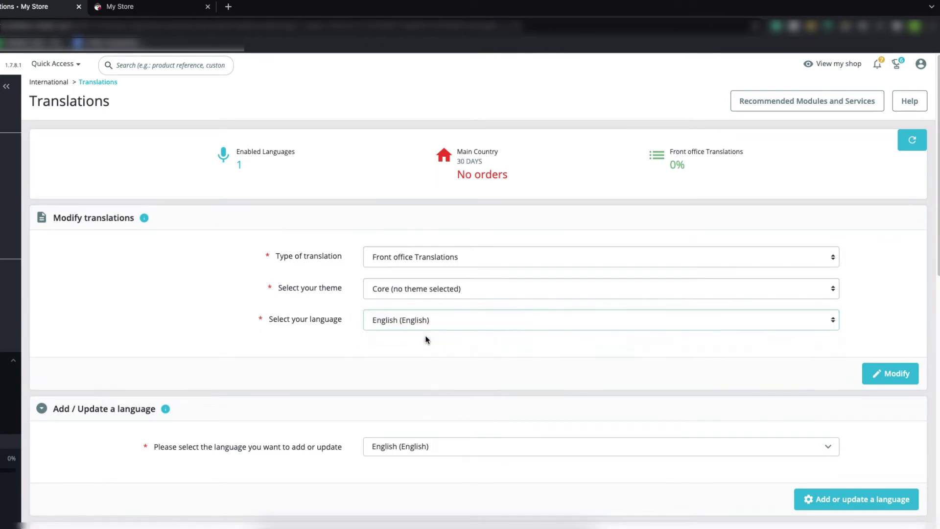
pyautogui.click(883, 375)
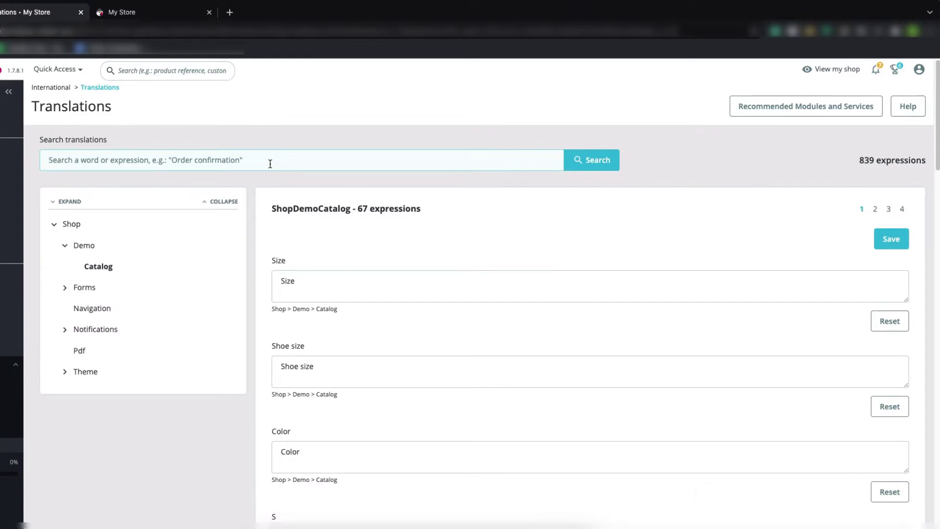
# Step: Search the translations for 'copyright'
pyautogui.write('co')
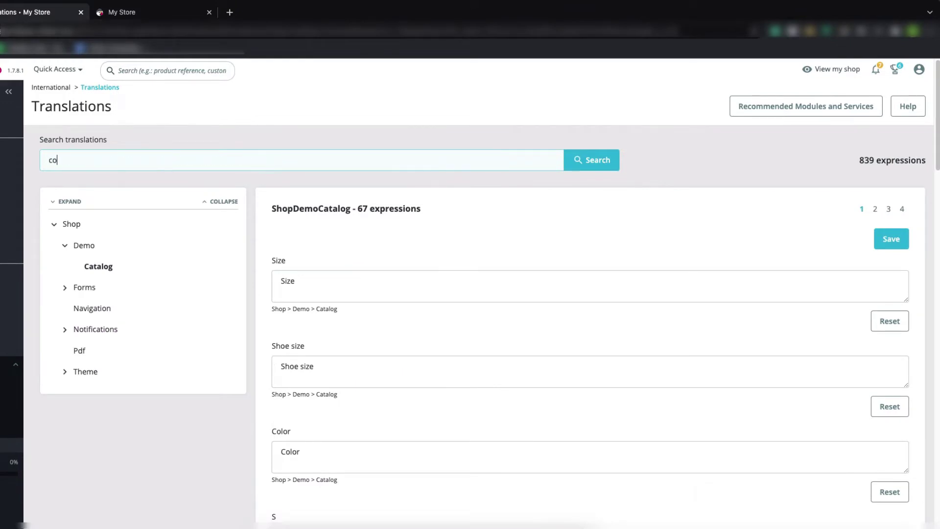
pyautogui.write('pyrgih')
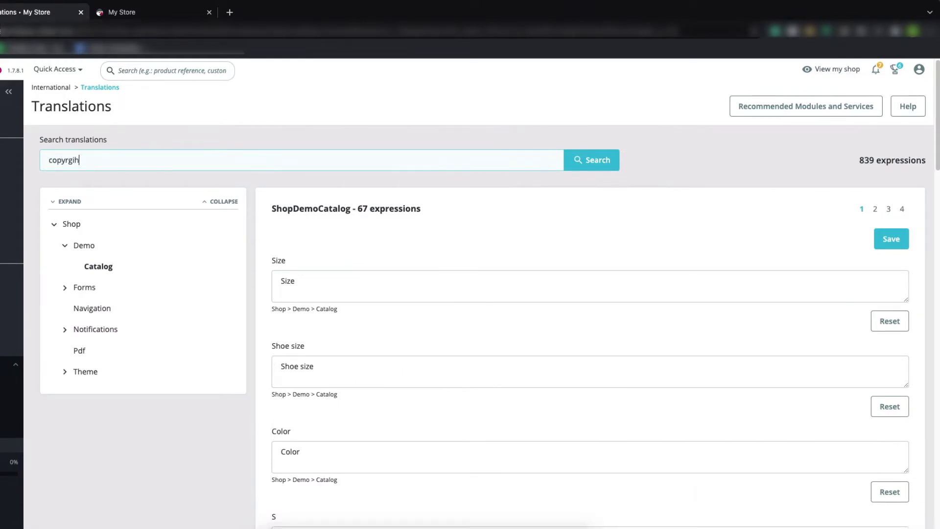
pyautogui.press('BackSpace')
pyautogui.press('BackSpace')
pyautogui.press('BackSpace')
pyautogui.write('ight')
pyautogui.click(583, 168)
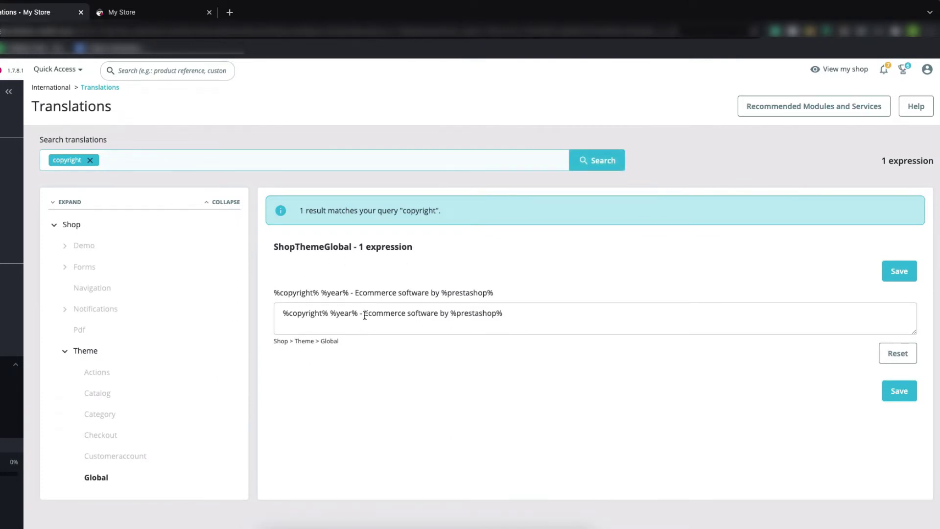
# Step: Select '%copyright% %year%' at the start of the ShopThemeGlobal copyright expression
pyautogui.click(345, 304)
pyautogui.doubleClick(300, 313)
pyautogui.click(284, 314)
pyautogui.moveTo(358, 313); pyautogui.dragTo(279, 304)
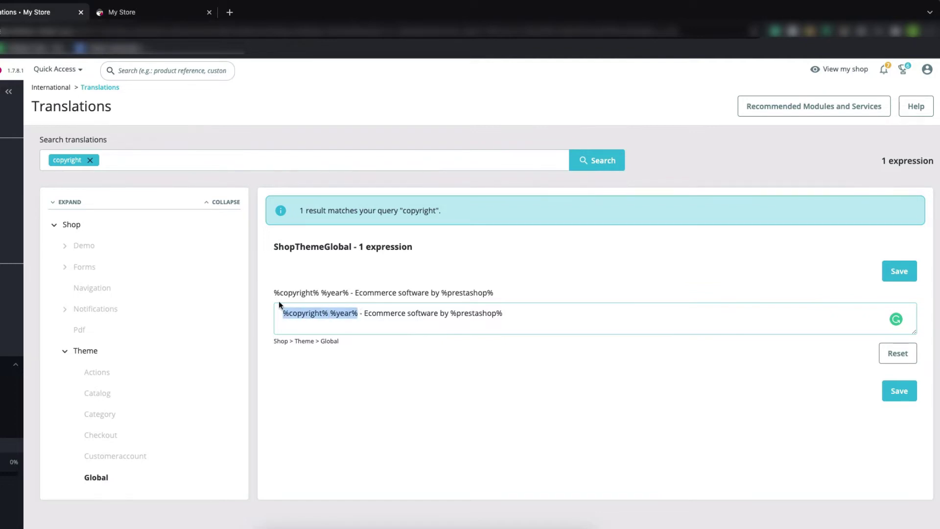
# Step: Reload the storefront and compare its footer with the %copyright% part of the translation
pyautogui.click(189, 16)
pyautogui.press('F5')
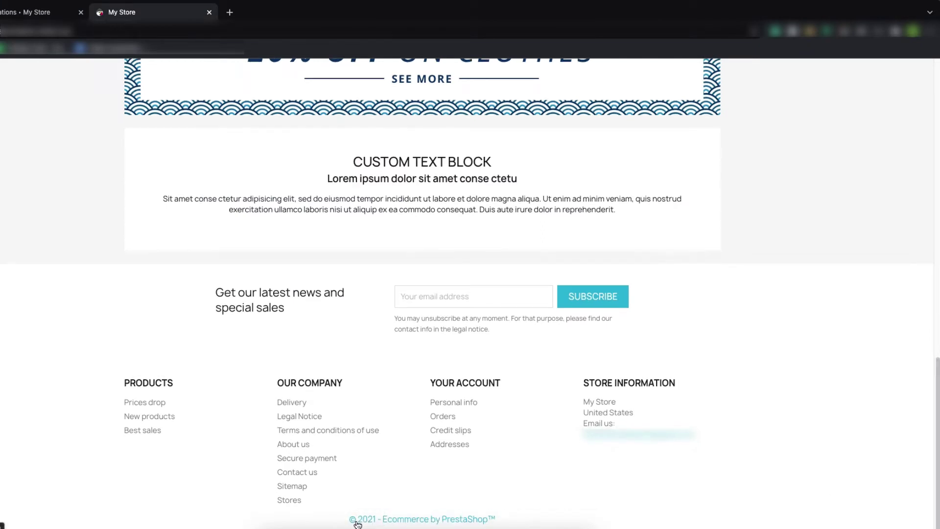
pyautogui.click(47, 14)
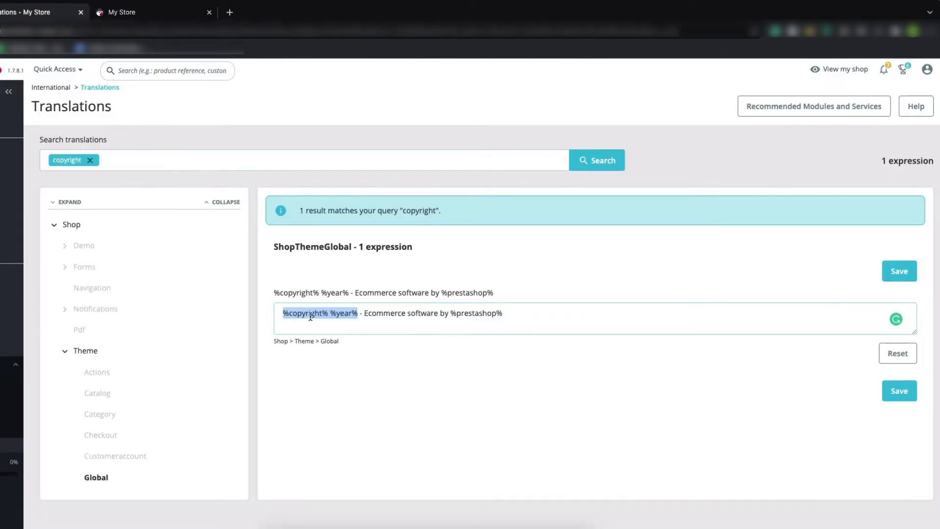
pyautogui.doubleClick(310, 315)
pyautogui.click(328, 313)
pyautogui.moveTo(329, 314); pyautogui.dragTo(251, 304)
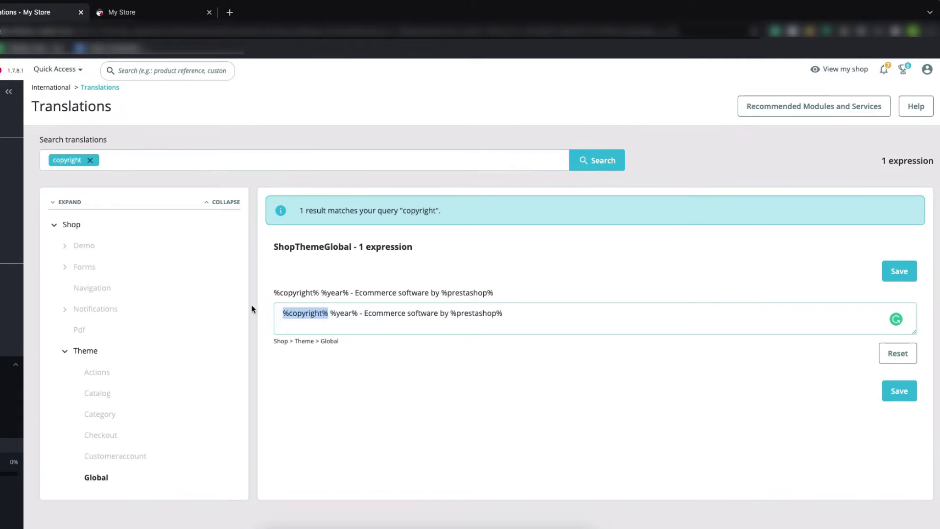
pyautogui.click(328, 321)
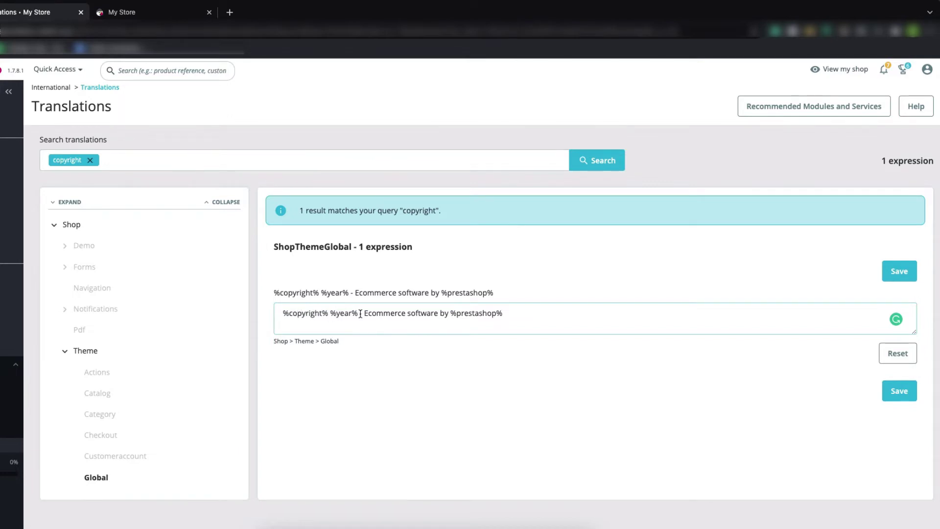
pyautogui.click(136, 12)
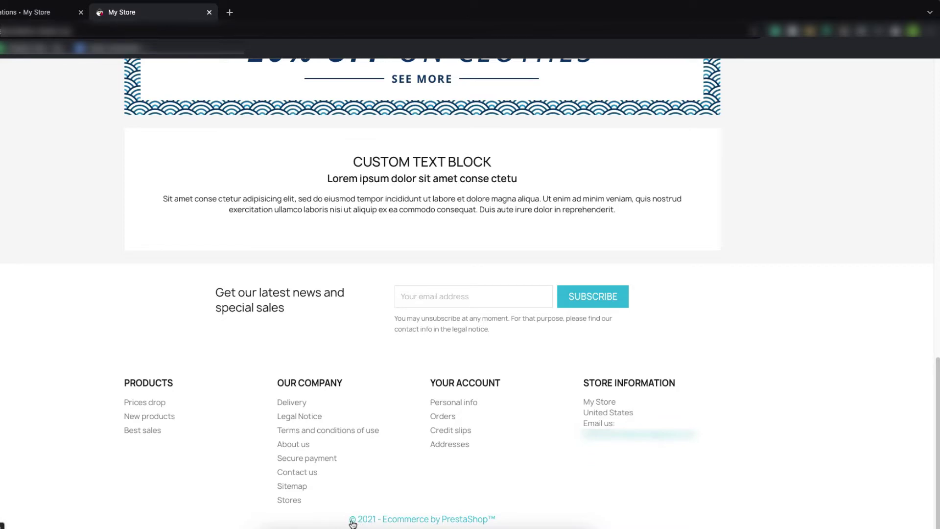
pyautogui.click(46, 12)
# Step: Match the %prestashop% placeholder against the footer's copyright text
pyautogui.moveTo(449, 312); pyautogui.dragTo(503, 313)
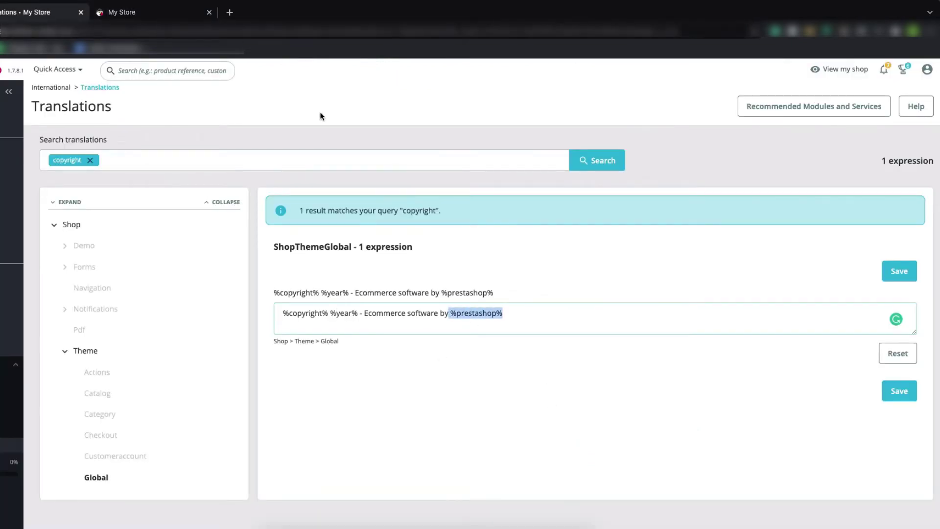
pyautogui.click(125, 15)
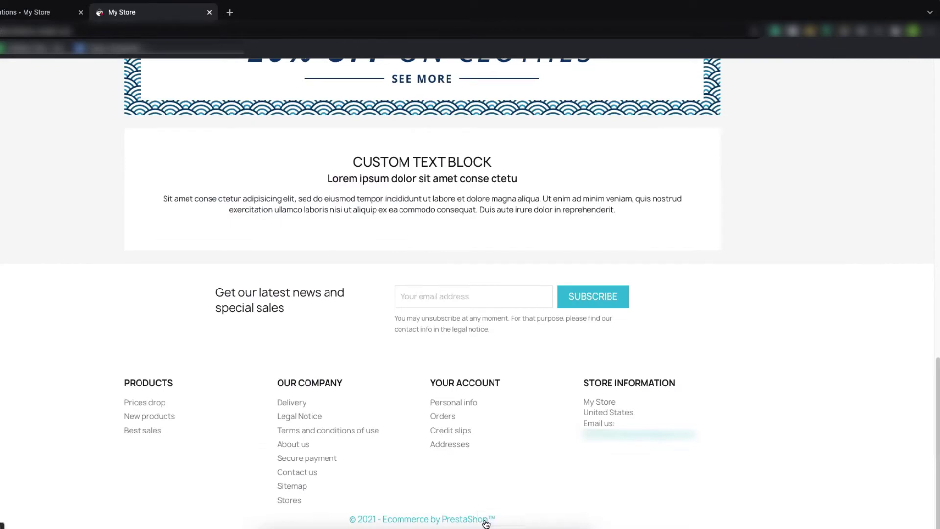
pyautogui.moveTo(498, 524)
pyautogui.mouseDown()
pyautogui.moveTo(490, 505)
pyautogui.moveTo(494, 520)
pyautogui.mouseUp()
pyautogui.click(491, 506)
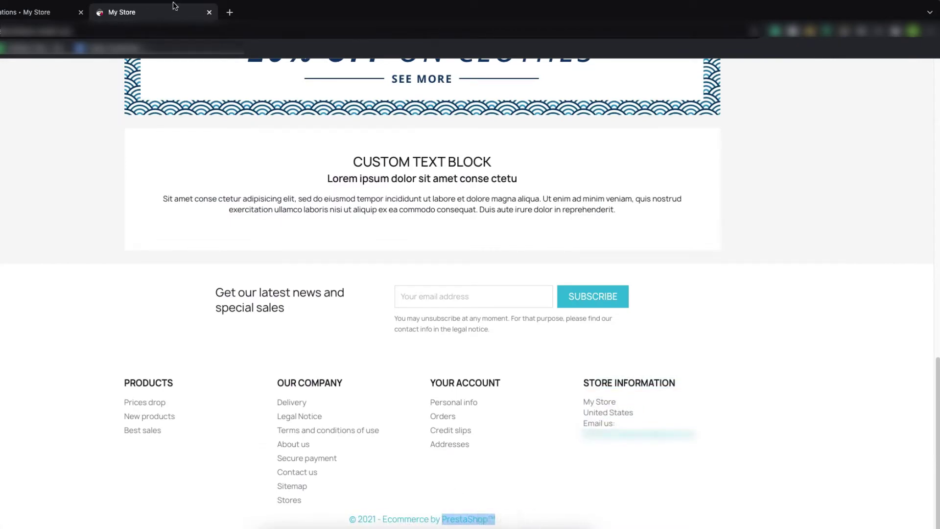
pyautogui.click(50, 12)
# Step: Delete 'Ecommerce' from the copyright translation, save it, and view the storefront
pyautogui.click(455, 315)
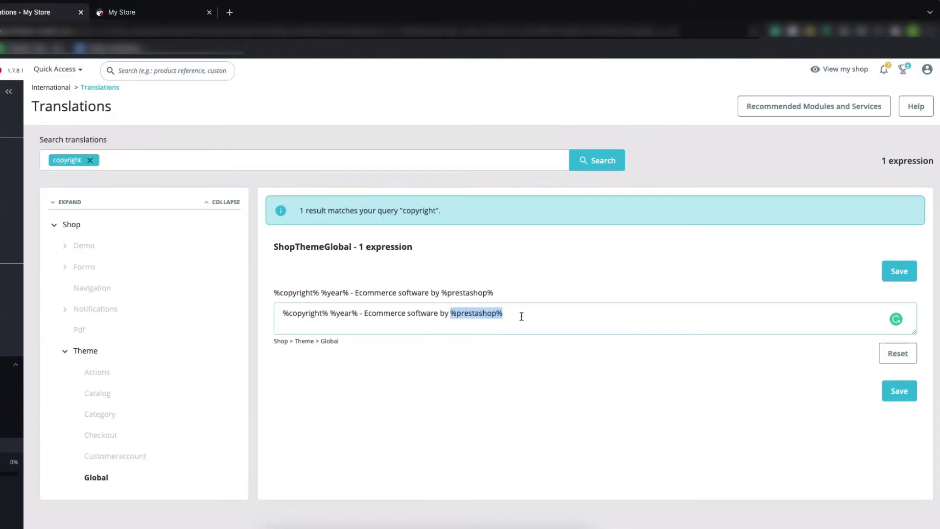
pyautogui.press('Right')
pyautogui.moveTo(364, 313); pyautogui.dragTo(449, 318)
pyautogui.click(415, 318)
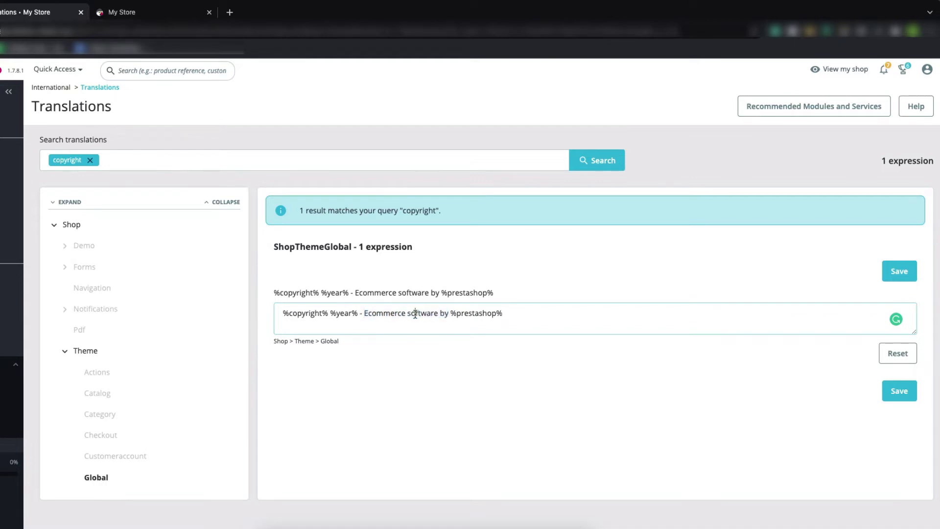
pyautogui.doubleClick(381, 317)
pyautogui.press('BackSpace')
pyautogui.click(900, 391)
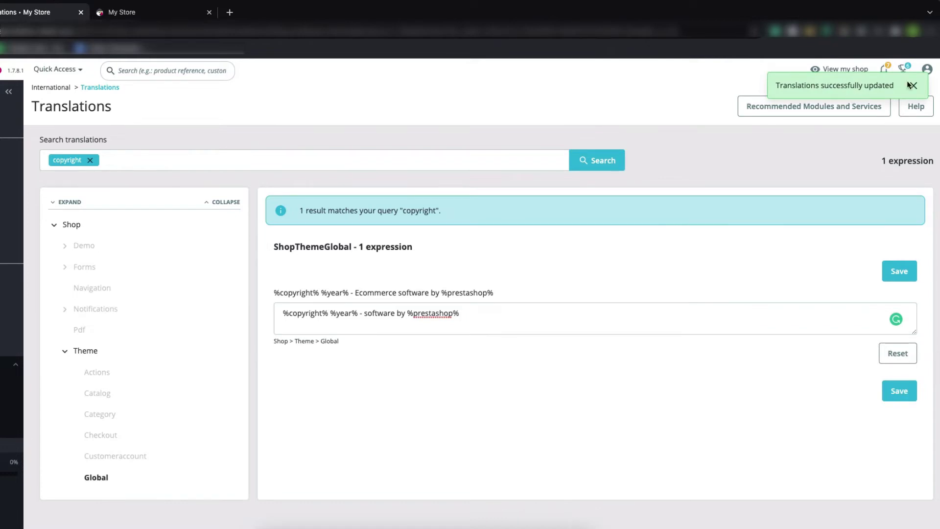
pyautogui.click(111, 10)
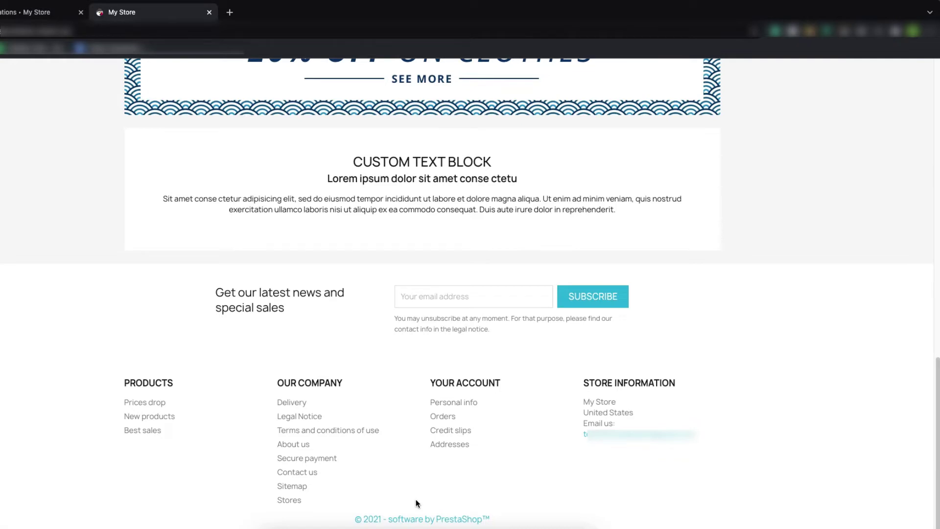
# Step: Remove the %copyright% placeholder from the translation, save, and reload the storefront
pyautogui.click(48, 9)
pyautogui.click(323, 317)
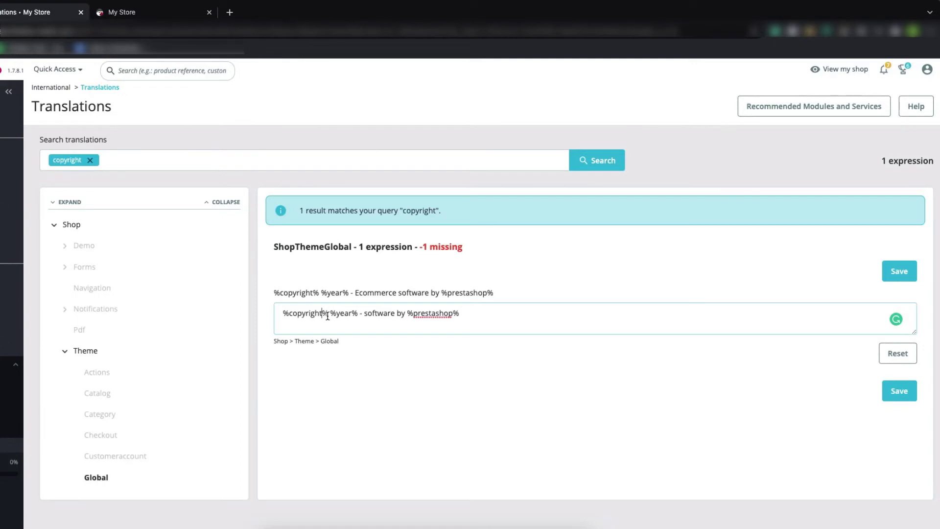
pyautogui.moveTo(328, 315); pyautogui.dragTo(251, 307)
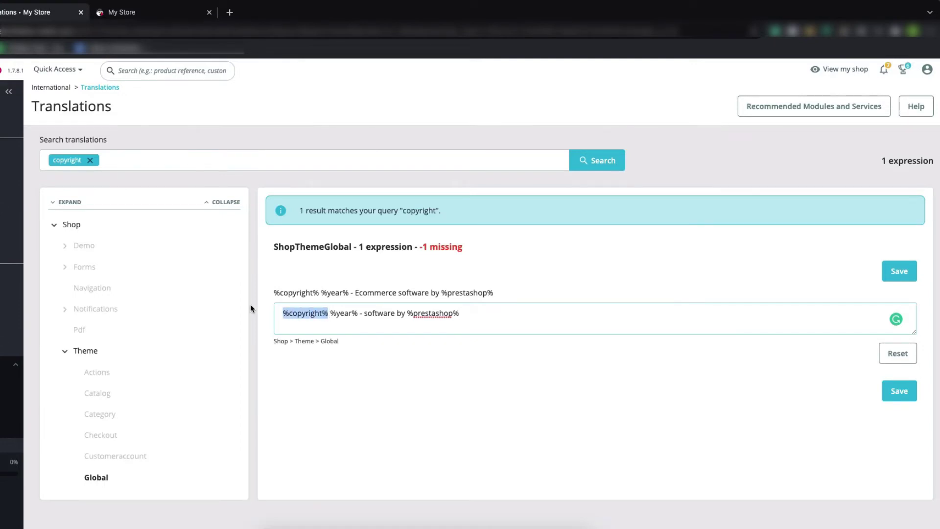
pyautogui.press('BackSpace')
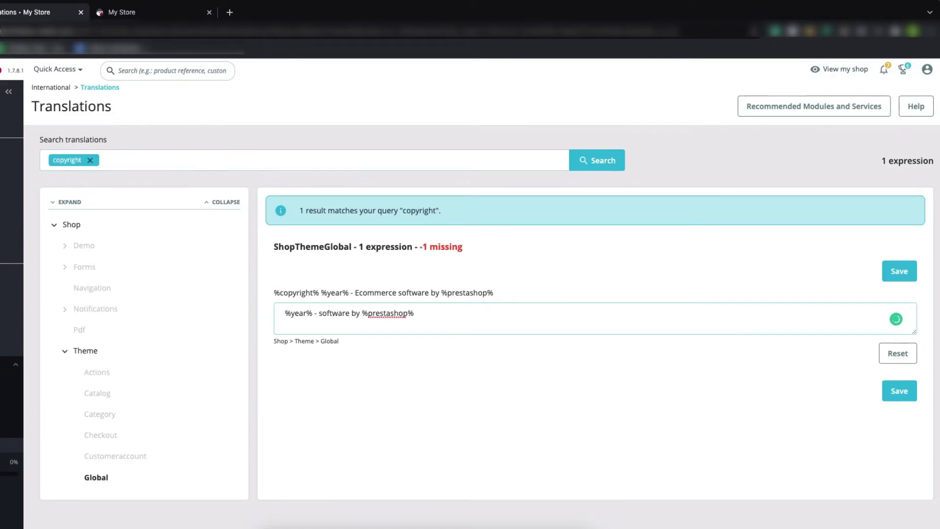
pyautogui.click(898, 392)
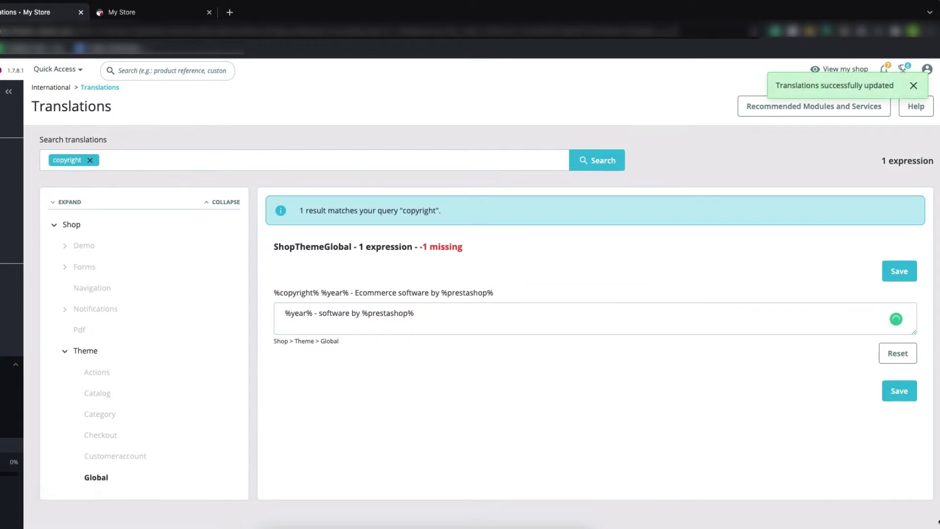
pyautogui.hotkey('ctrl', 'Tab')
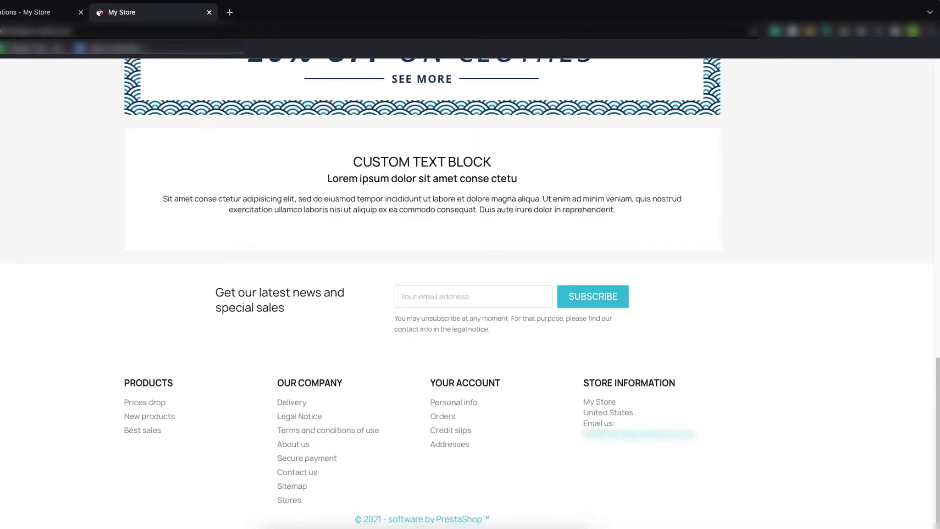
pyautogui.hotkey('ctrl', 'r')
# Step: Open cPanel's File Manager from the Files section
pyautogui.click(33, 14)
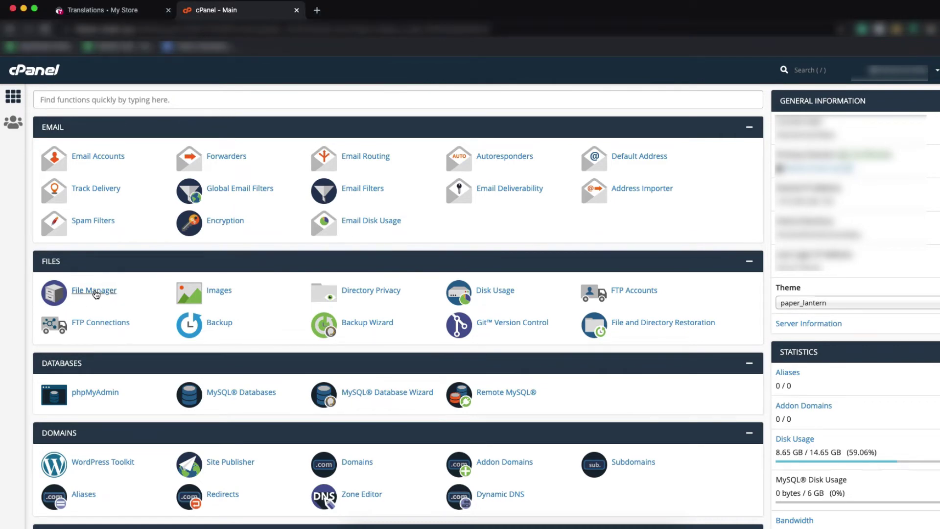
pyautogui.click(96, 290)
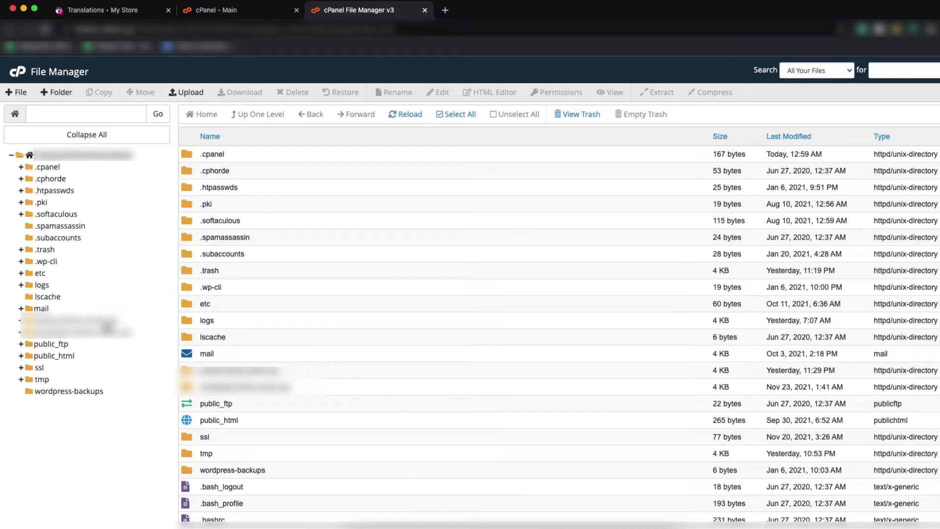
# Step: Browse to themes/classic/templates/_partials and choose Edit on footer.tpl
pyautogui.click(80, 321)
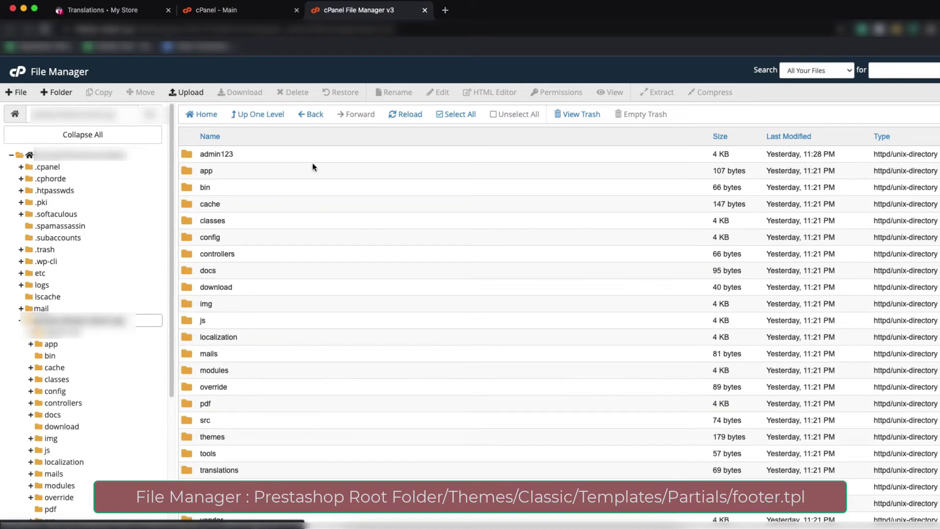
pyautogui.scroll(-1, 302, 442)
pyautogui.doubleClick(289, 421)
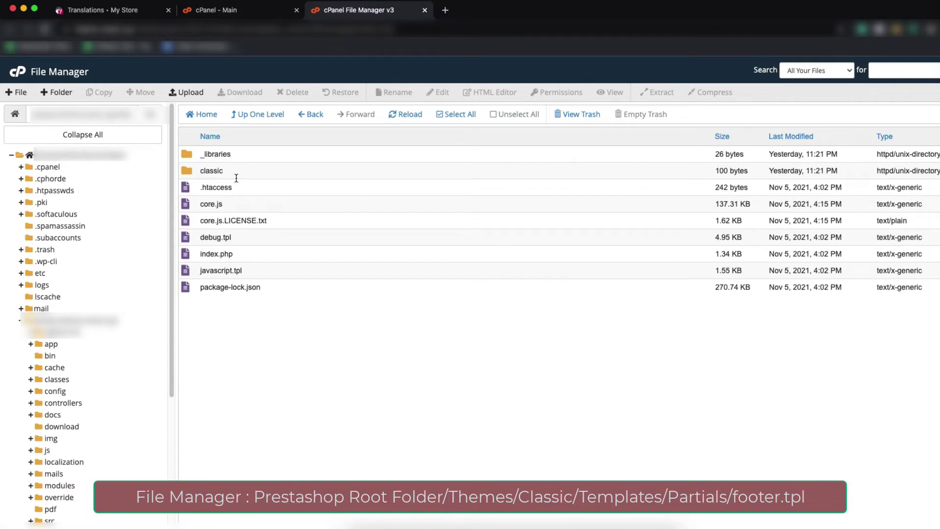
pyautogui.doubleClick(268, 172)
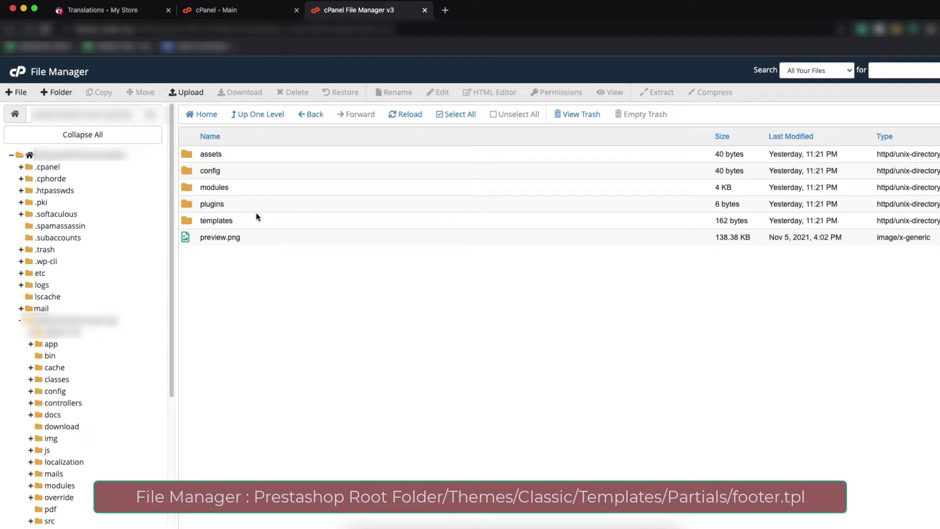
pyautogui.doubleClick(303, 225)
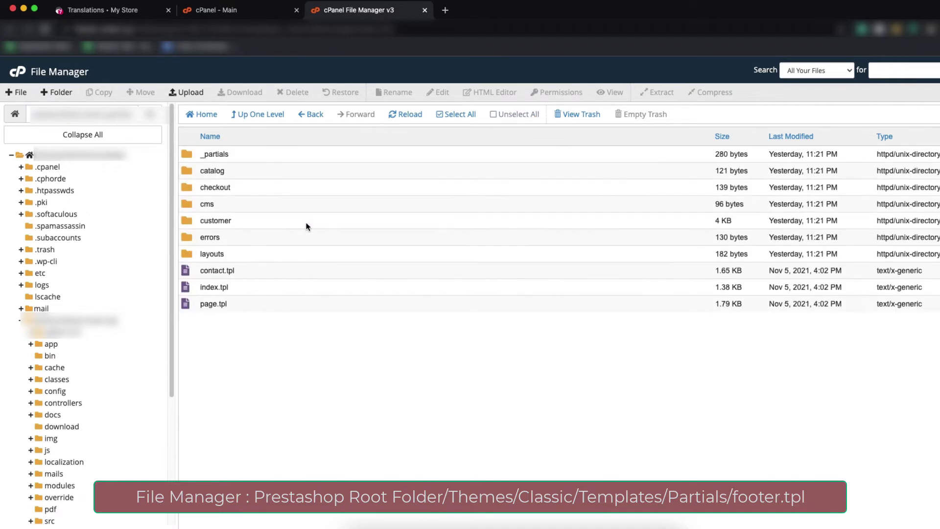
pyautogui.doubleClick(275, 154)
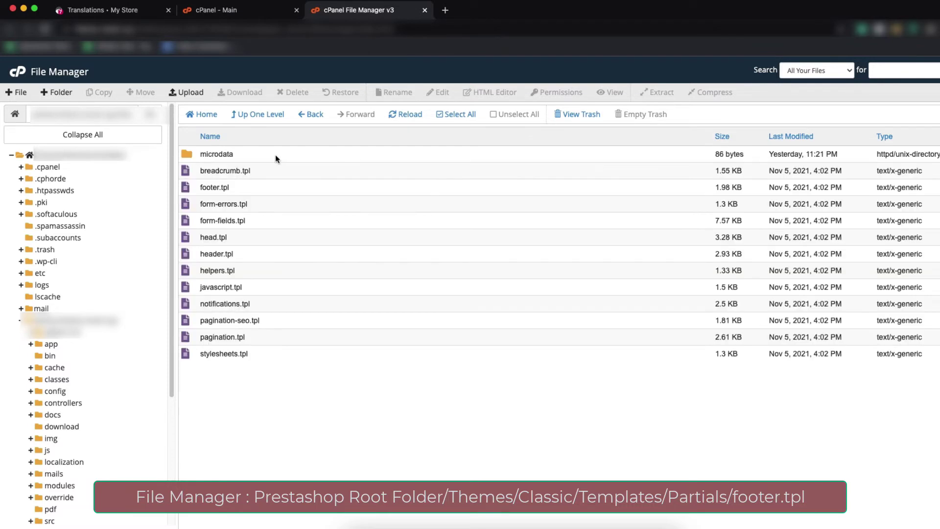
pyautogui.click(251, 191)
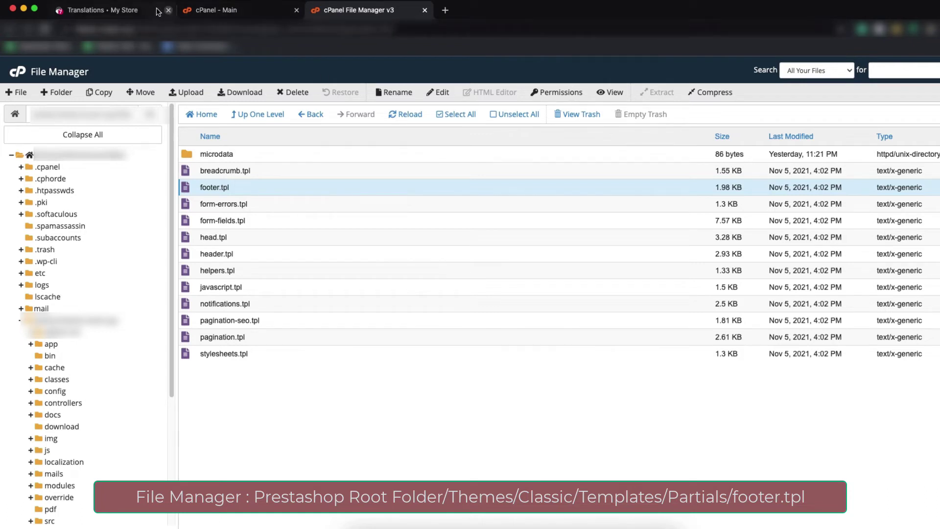
pyautogui.rightClick(282, 191)
pyautogui.click(332, 231)
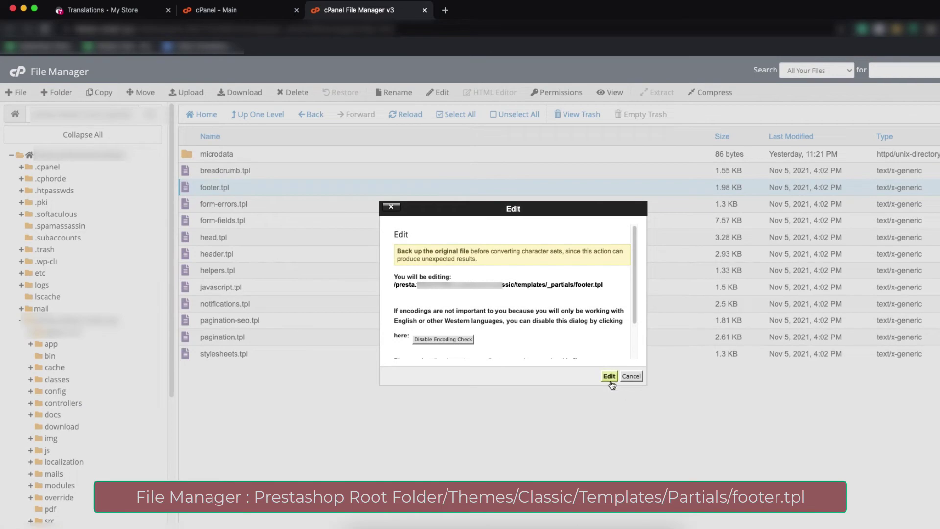
# Step: Open footer.tpl and inspect the prestashop.com link URL and PrestaShop™ replacement on lines 48-49
pyautogui.click(609, 375)
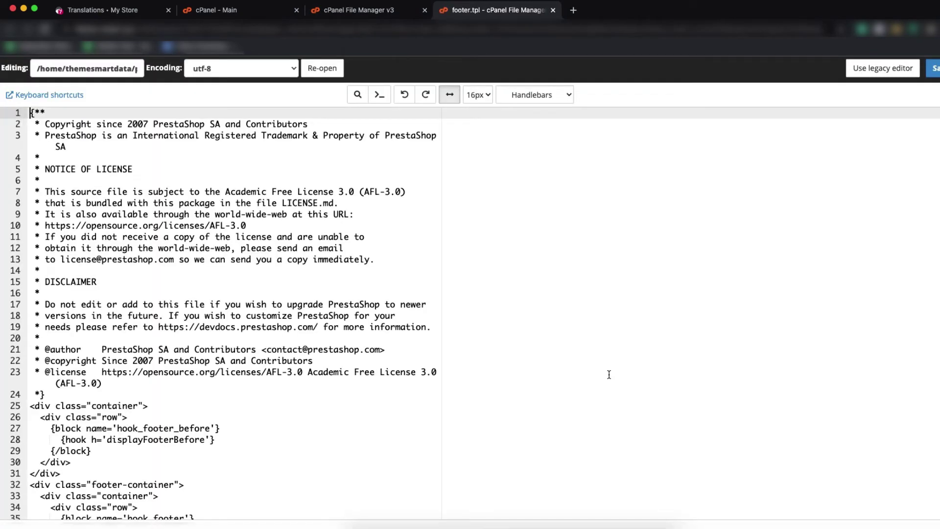
pyautogui.scroll(-5, 272, 354)
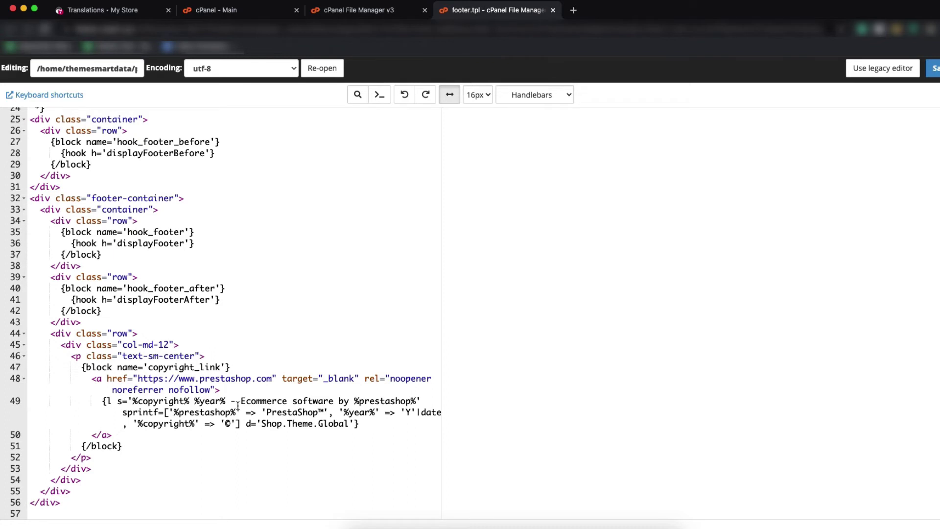
pyautogui.click(374, 404)
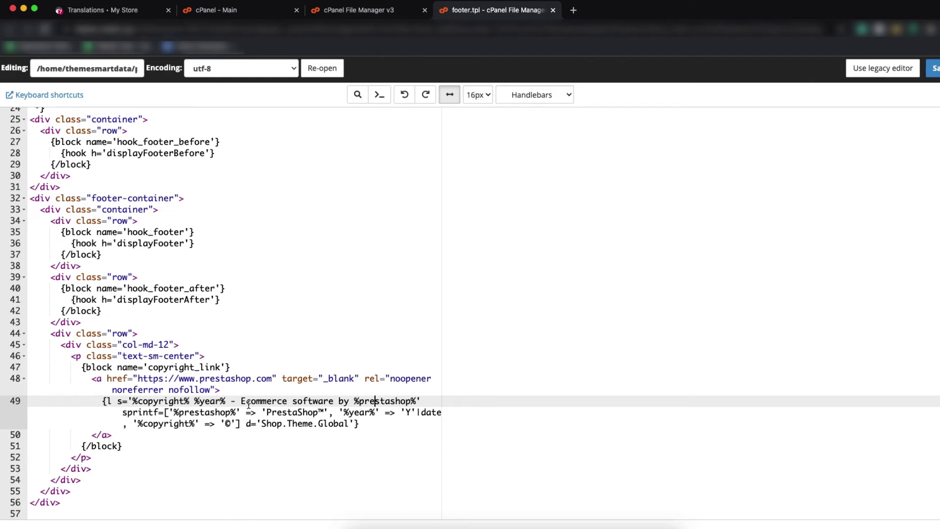
pyautogui.click(238, 380)
pyautogui.click(169, 379)
pyautogui.moveTo(138, 379); pyautogui.dragTo(269, 381)
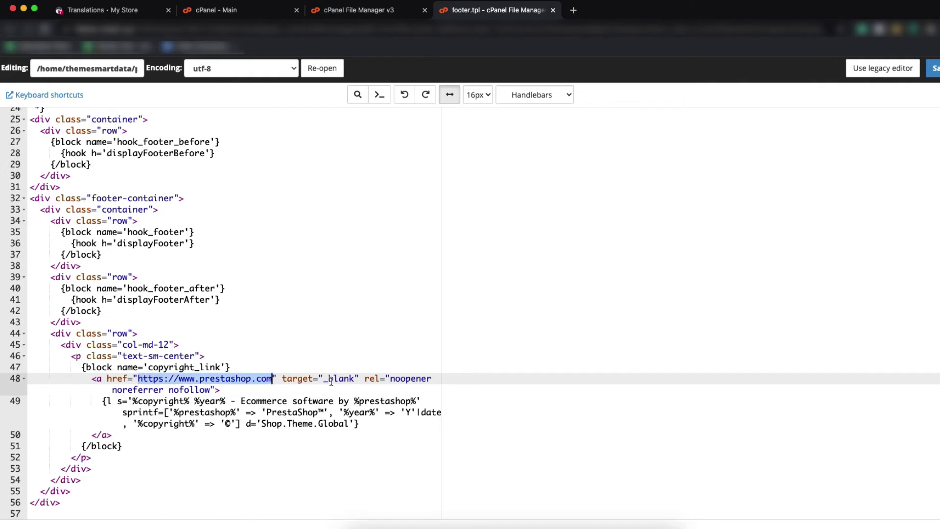
pyautogui.click(230, 413)
pyautogui.click(270, 413)
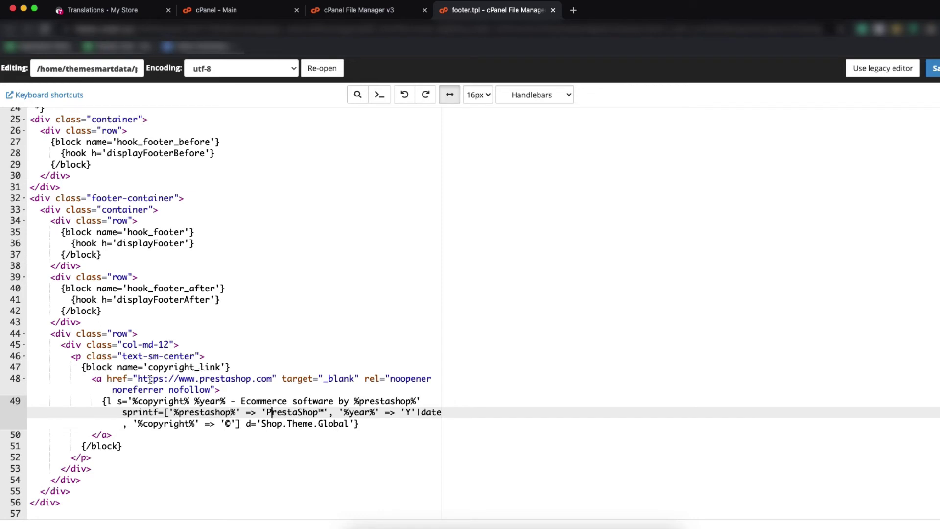
pyautogui.moveTo(138, 380); pyautogui.dragTo(272, 379)
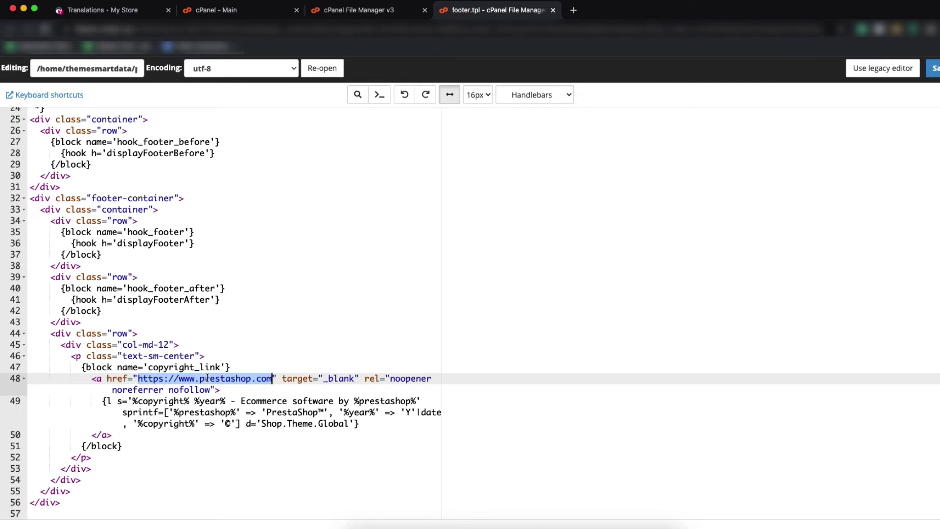
pyautogui.click(153, 390)
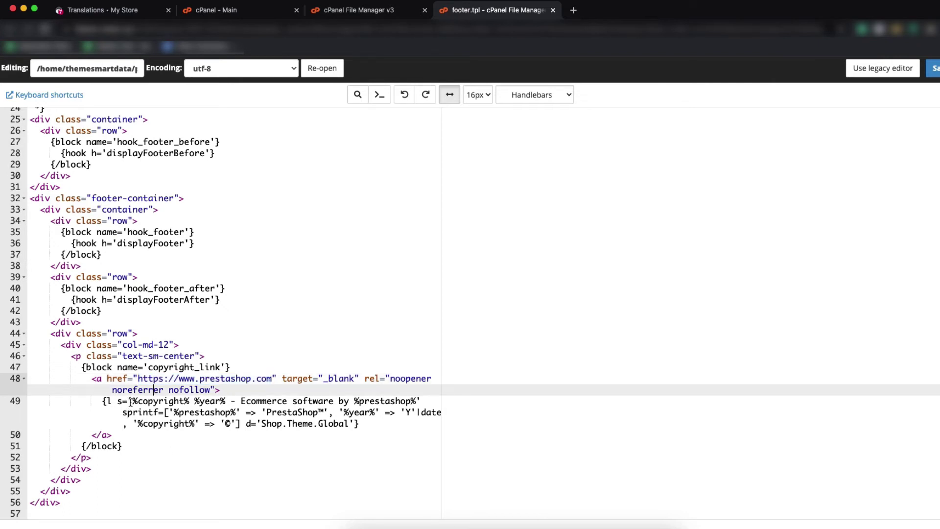
# Step: Replace %prestashop% with 'Classydevs' on line 49 and save footer.tpl
pyautogui.moveTo(130, 401); pyautogui.dragTo(251, 412)
pyautogui.click(248, 398)
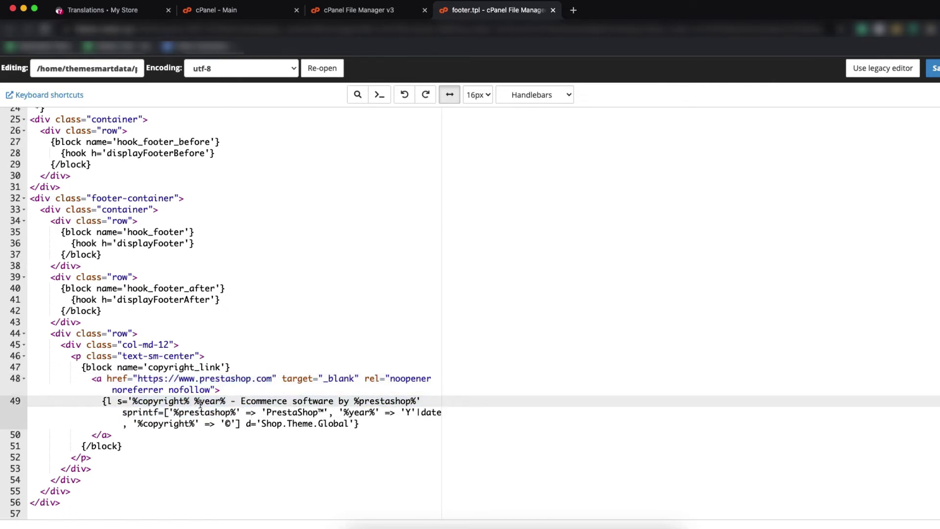
pyautogui.moveTo(240, 401); pyautogui.dragTo(277, 403)
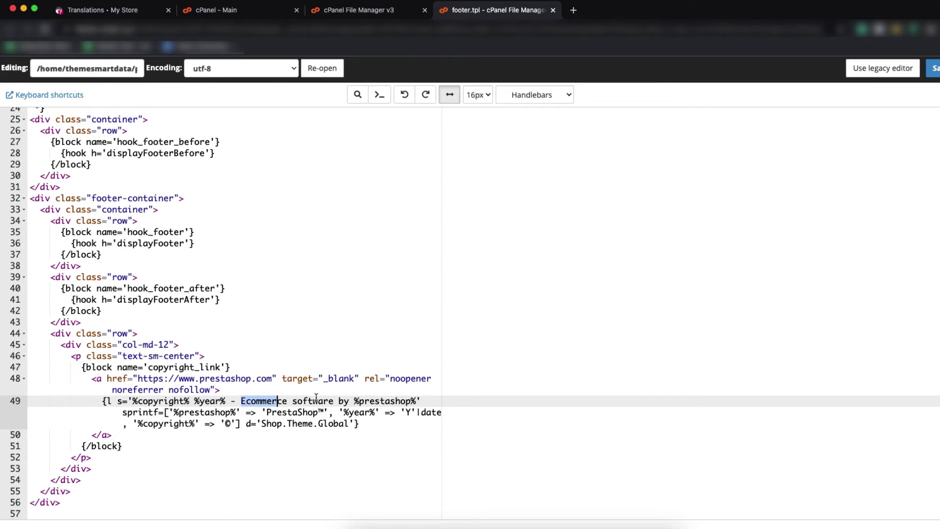
pyautogui.moveTo(359, 401); pyautogui.dragTo(416, 401)
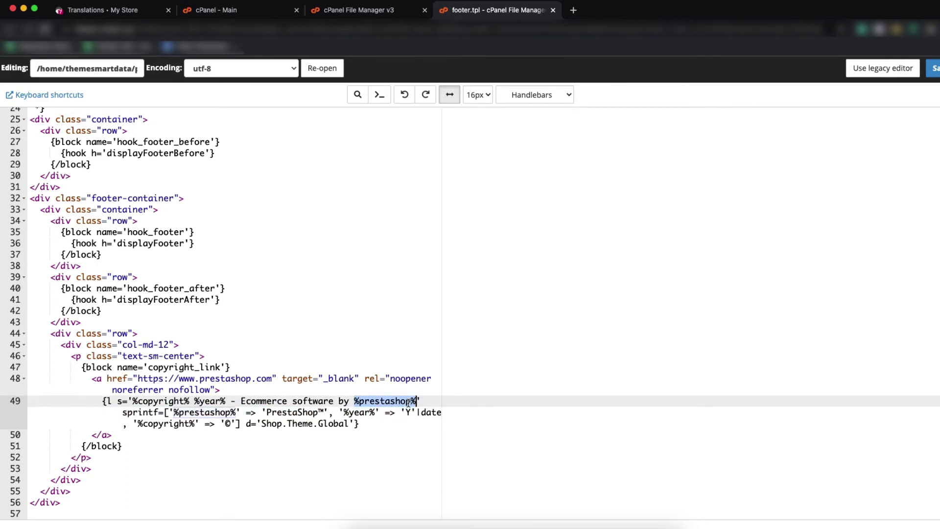
pyautogui.press('BackSpace')
pyautogui.write('Classydev')
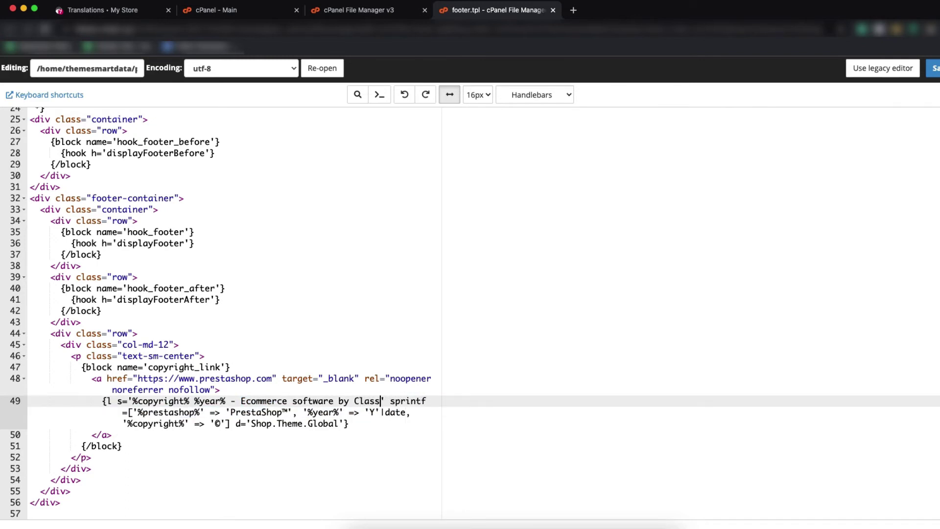
pyautogui.write('s')
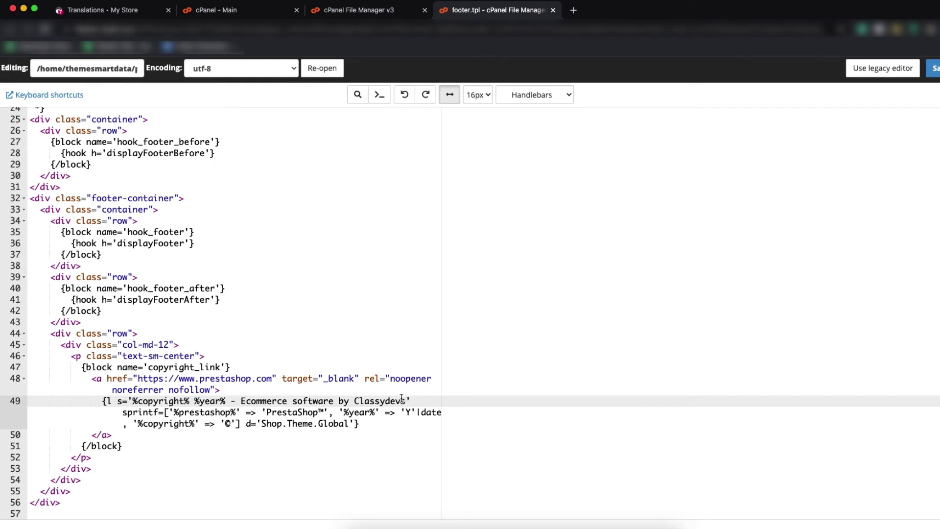
pyautogui.press('super+s')
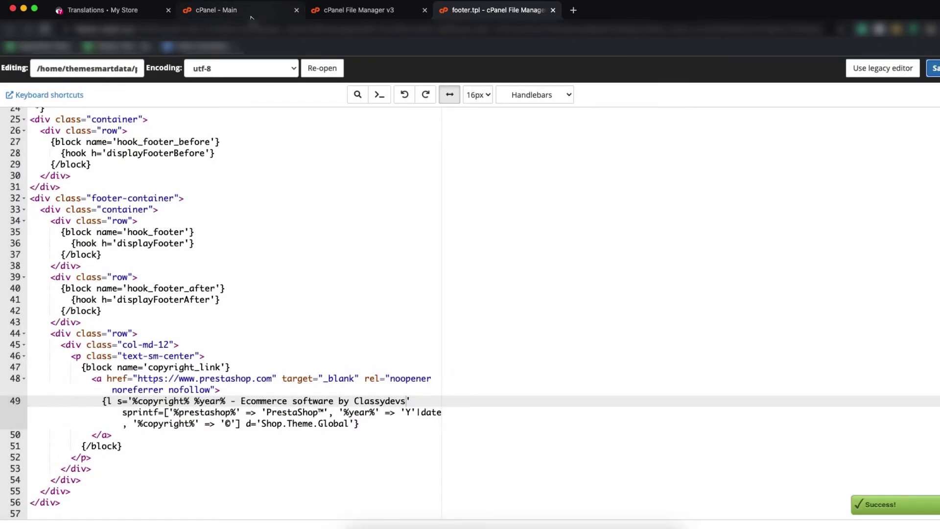
pyautogui.click(127, 11)
# Step: Check the shop footer reads '© 2021 - Ecommerce software by Classydevs' and follow its link
pyautogui.click(928, 68)
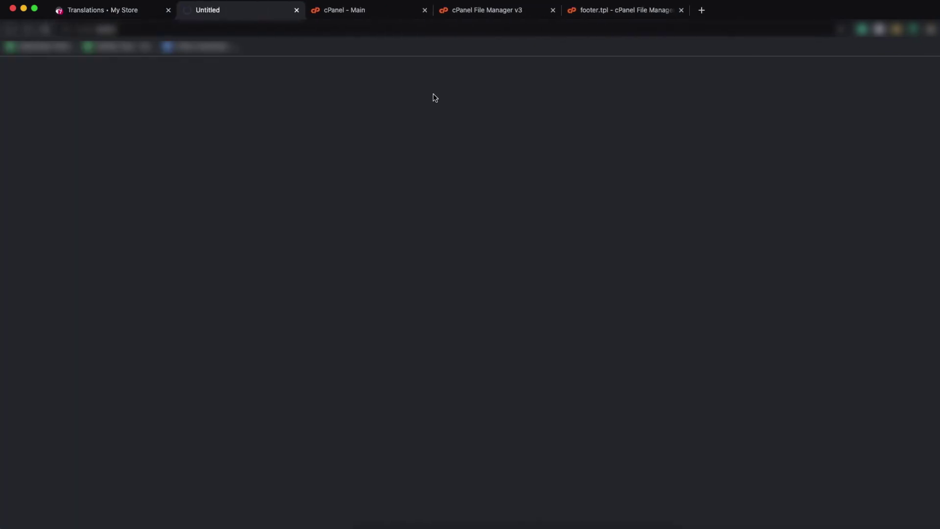
pyautogui.scroll(-1, 549, 306)
pyautogui.scroll(-10, 549, 307)
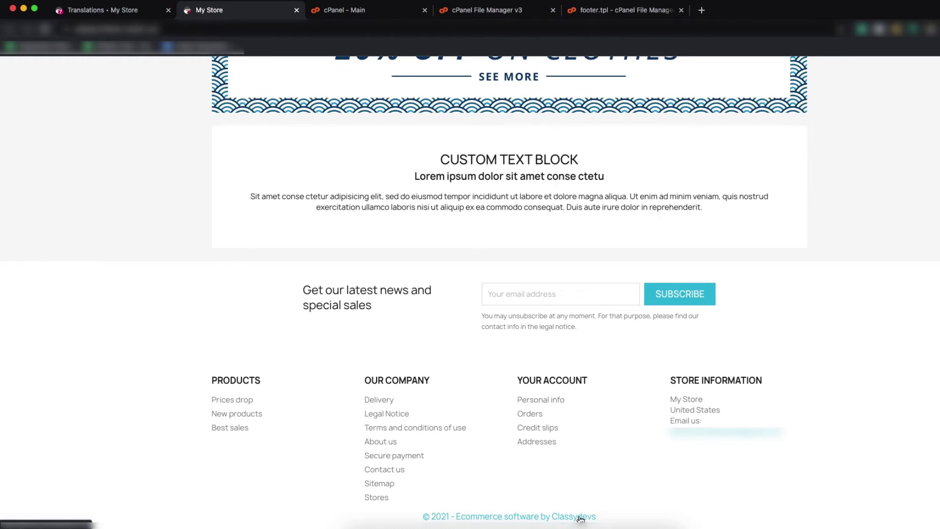
pyautogui.click(533, 517)
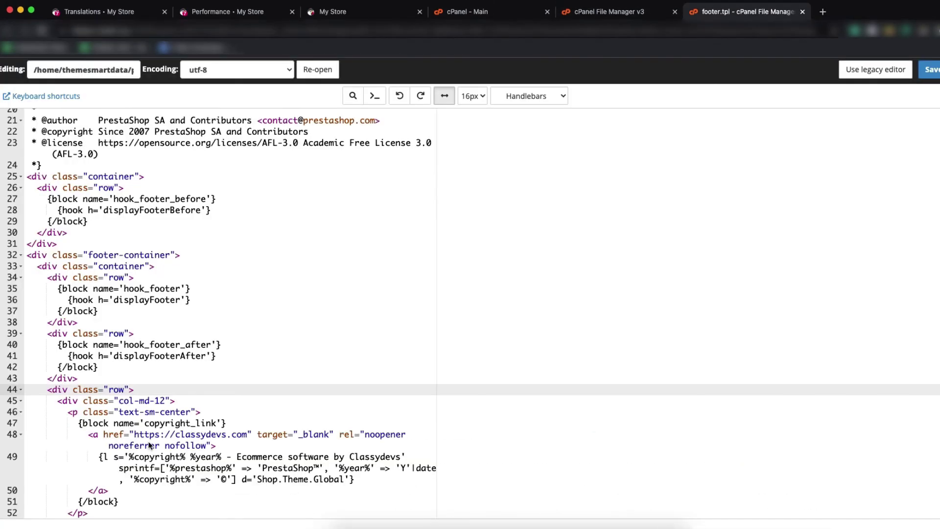
pyautogui.click(138, 435)
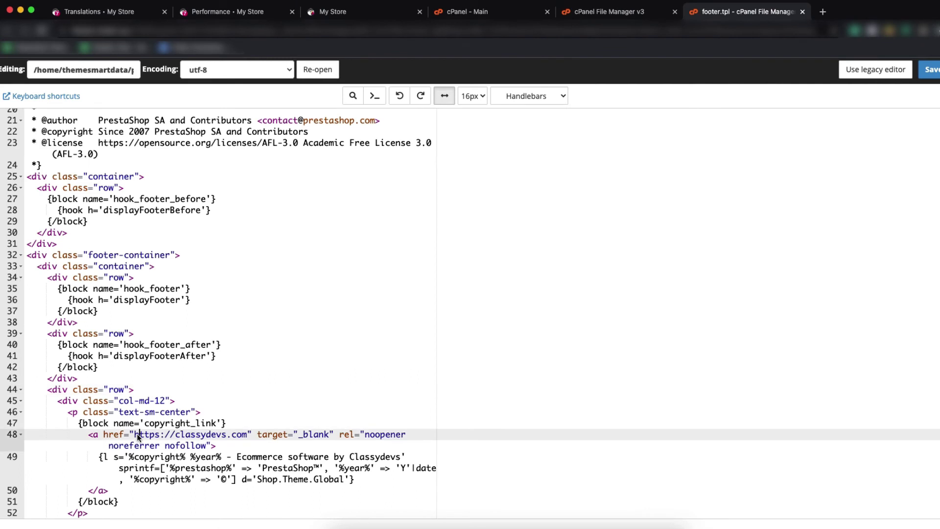
pyautogui.click(135, 435)
pyautogui.press('super+s')
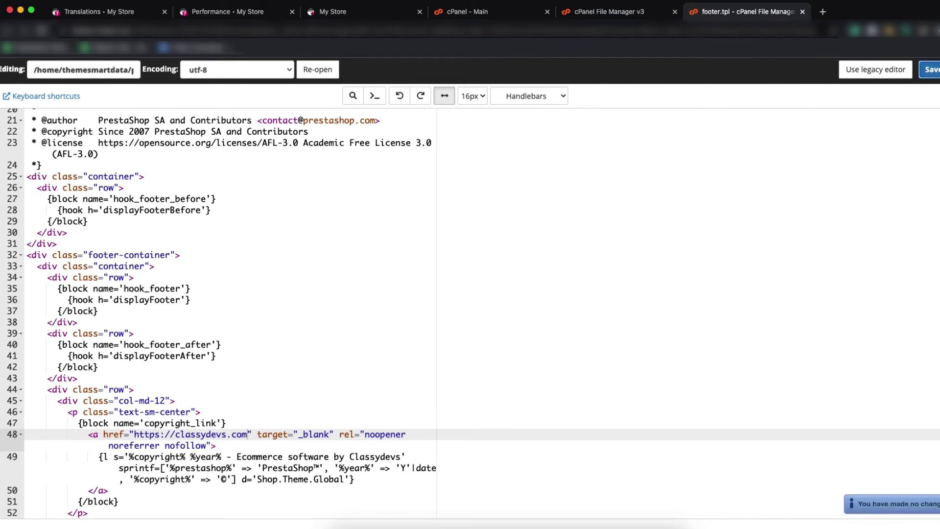
pyautogui.click(446, 12)
pyautogui.click(366, 13)
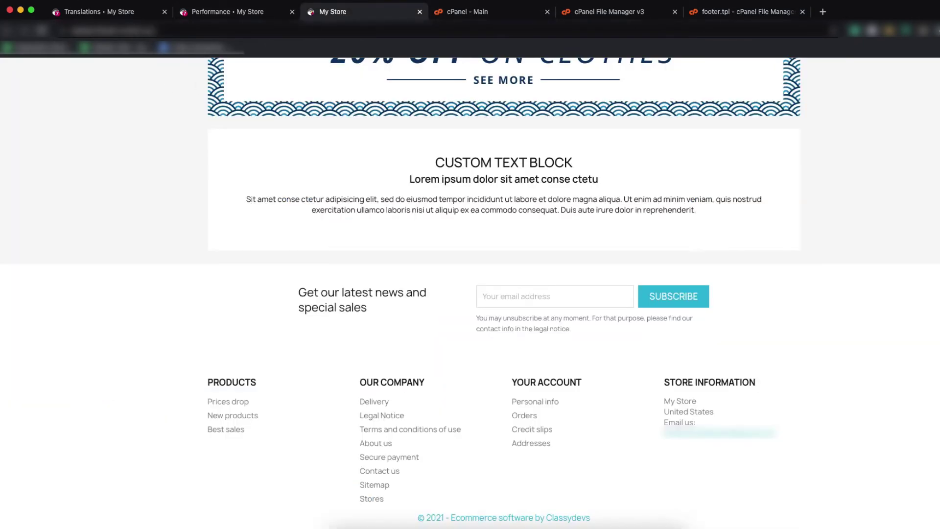
# Step: Reload My Store, confirm the footer copyright link opens classydevs.com in a new tab, then return to Performance
pyautogui.click(42, 35)
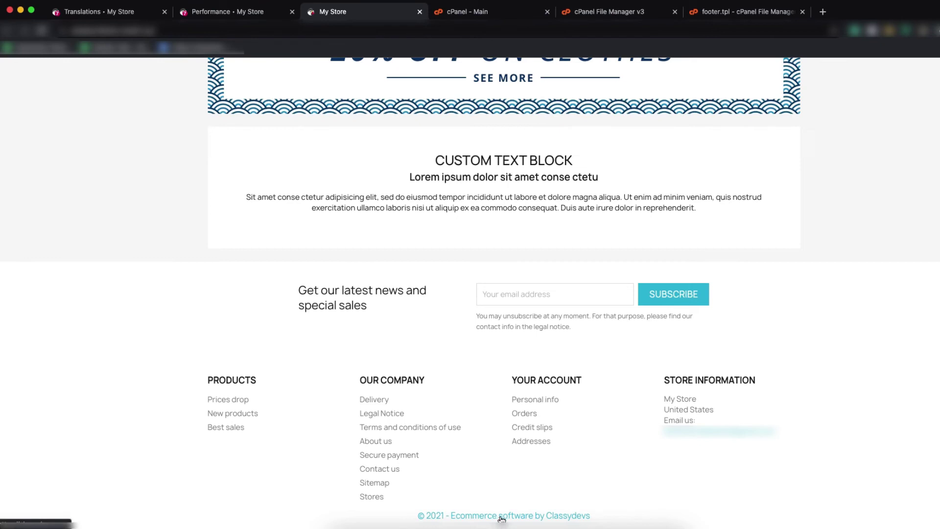
pyautogui.keyDown('super'); pyautogui.click(532, 518); pyautogui.keyUp('super')
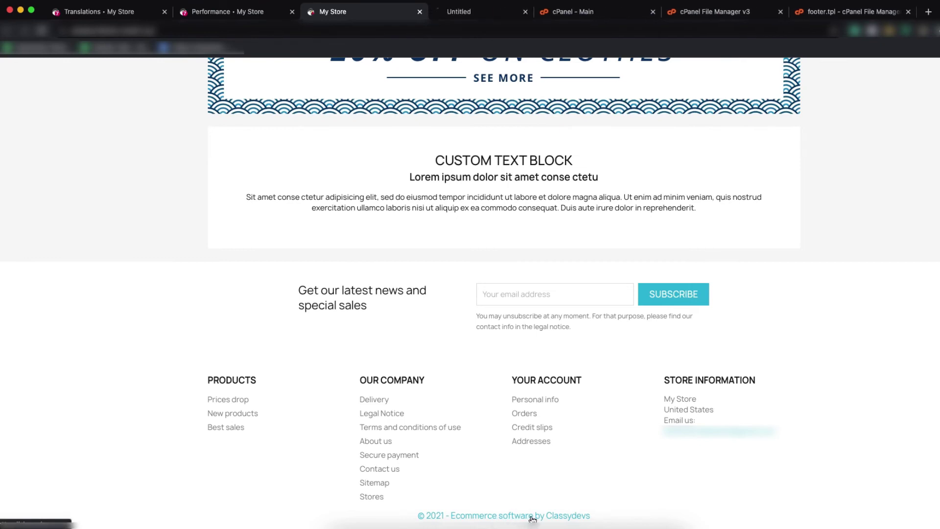
pyautogui.click(473, 11)
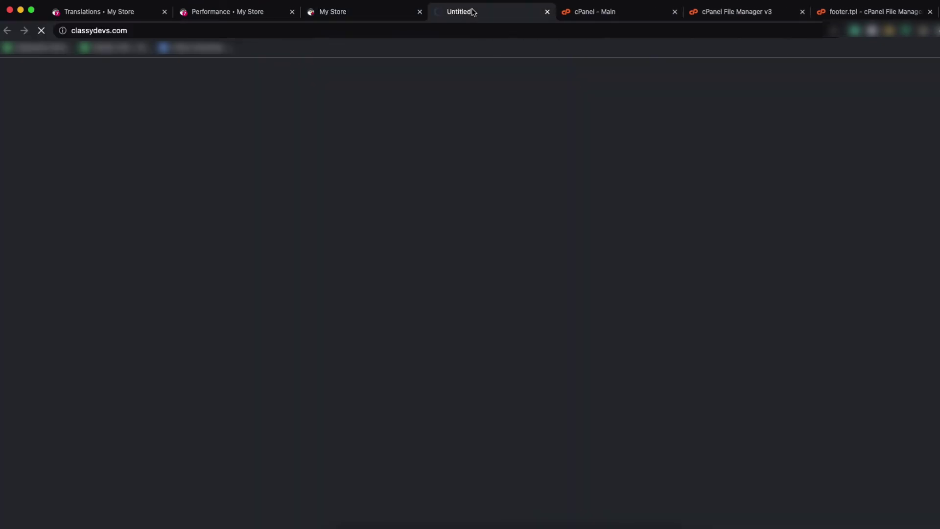
pyautogui.click(313, 12)
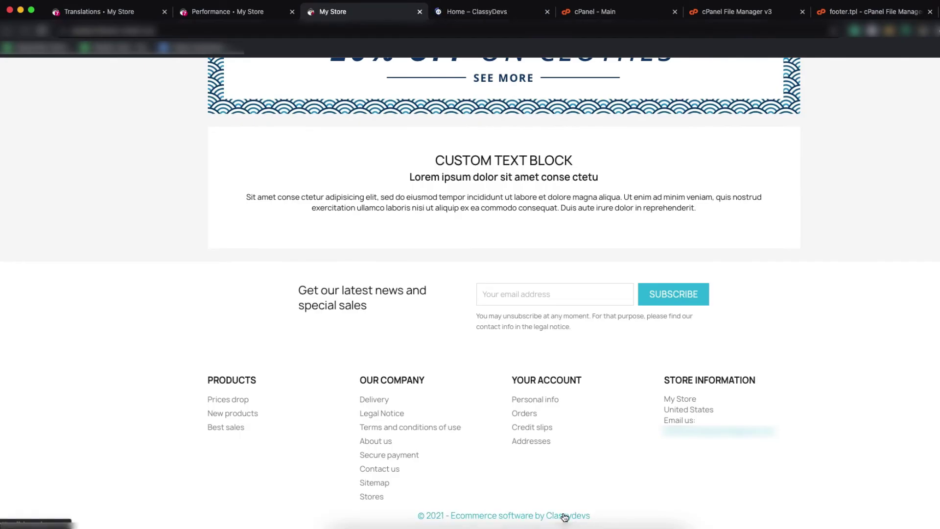
pyautogui.click(248, 13)
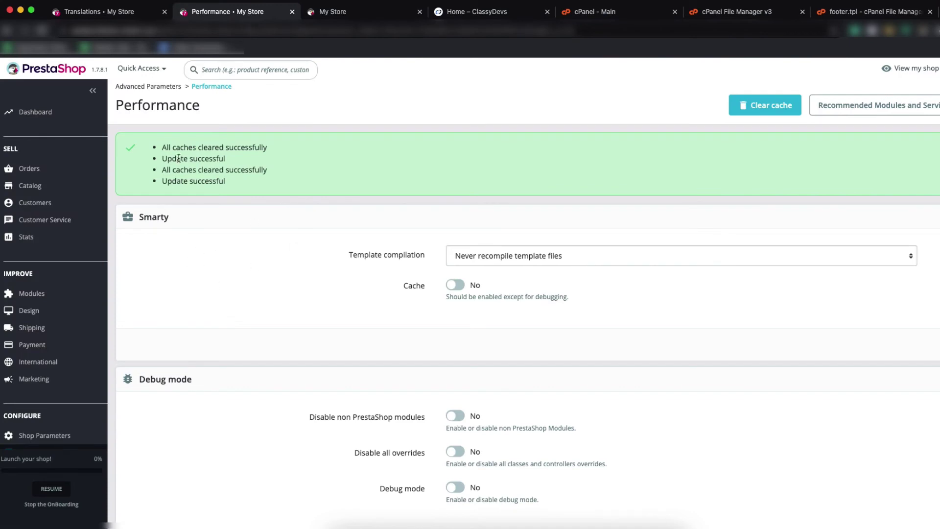
pyautogui.scroll(-3, 54, 397)
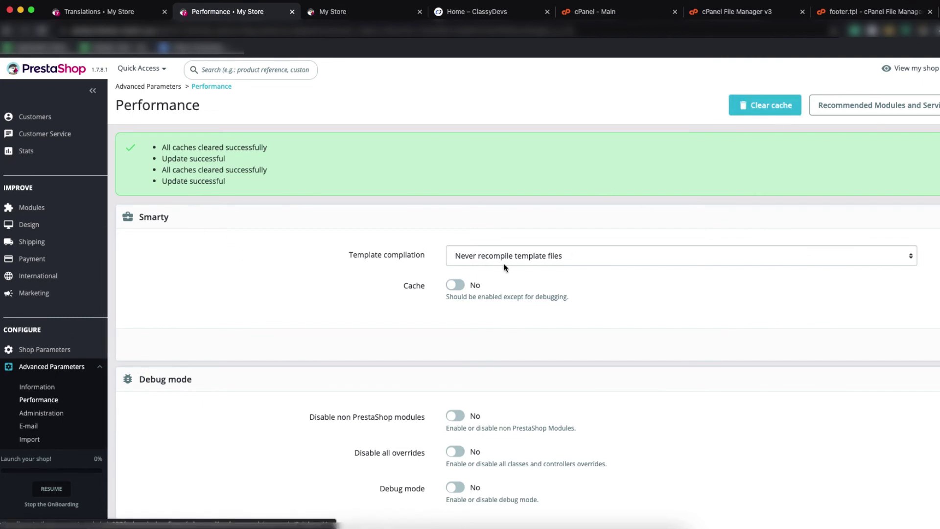
pyautogui.click(458, 286)
pyautogui.click(451, 287)
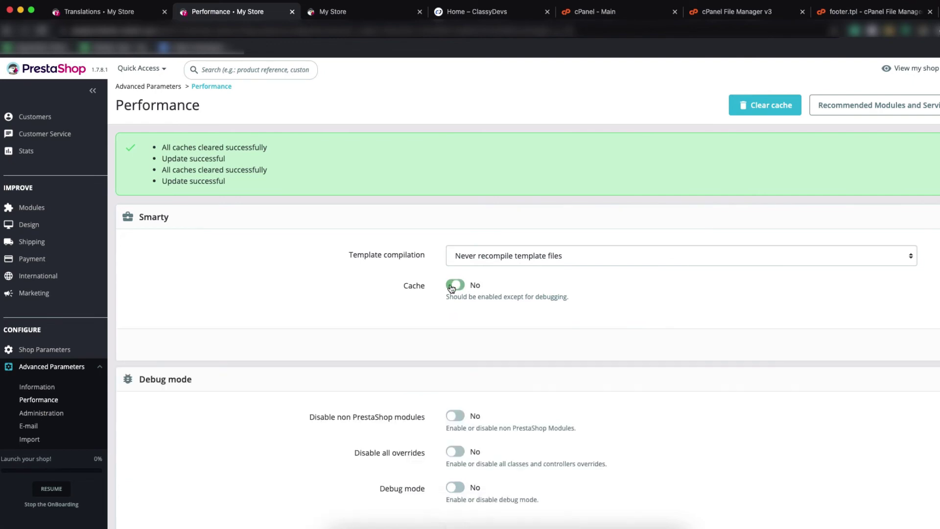
pyautogui.scroll(-10, 518, 417)
# Step: Bring up the footer.tpl editor in cPanel File Manager
pyautogui.click(347, 13)
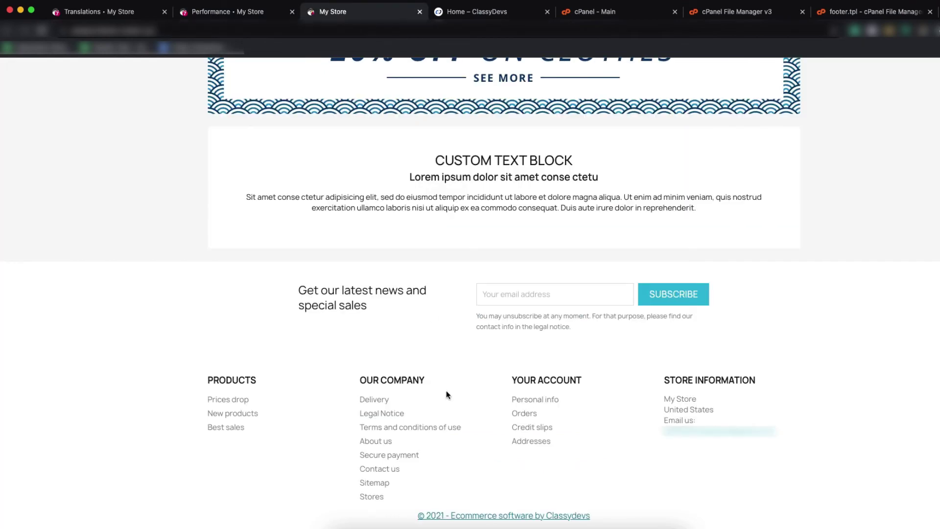
pyautogui.click(570, 12)
pyautogui.click(691, 14)
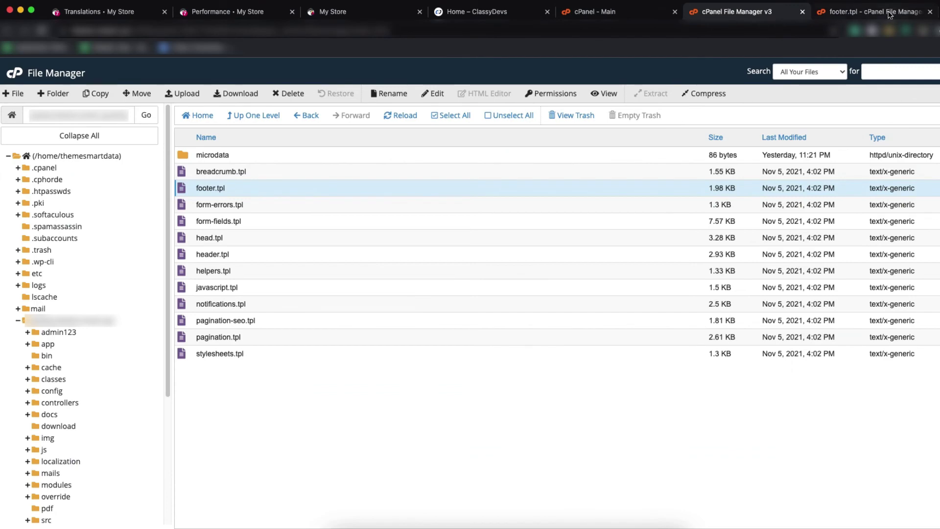
pyautogui.click(883, 12)
# Step: Delete '%copyright% %year%' and the dash on line 49, leaving 'Ecommerce software by Classydevs', and save
pyautogui.click(143, 470)
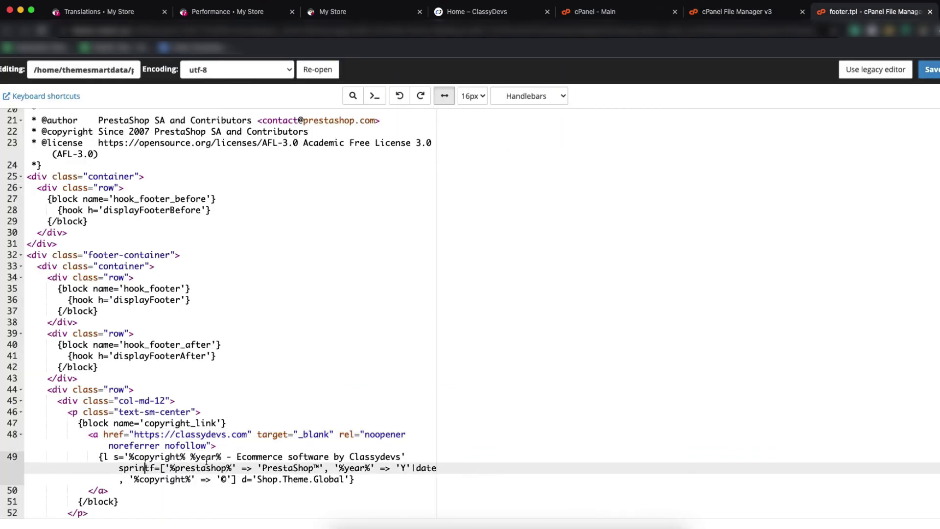
pyautogui.click(198, 460)
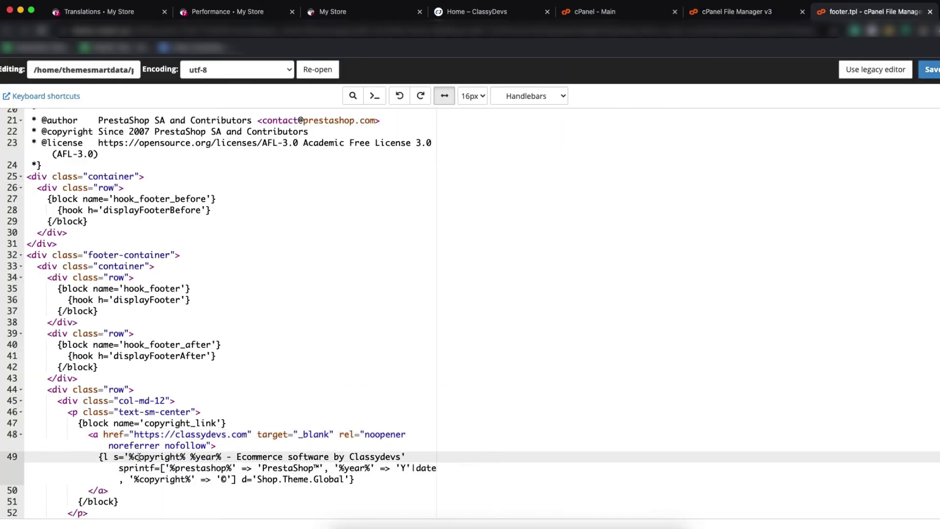
pyautogui.moveTo(128, 457); pyautogui.dragTo(221, 460)
pyautogui.press('BackSpace')
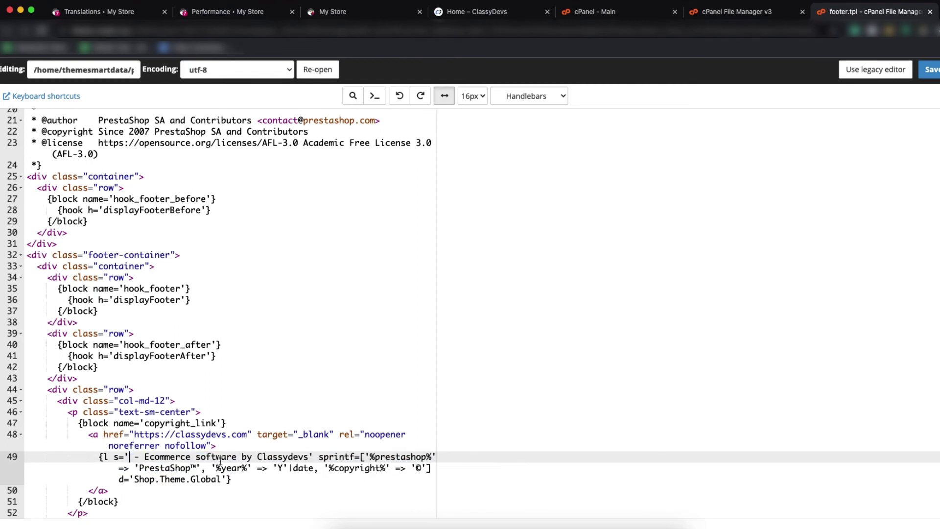
pyautogui.press('BackSpace')
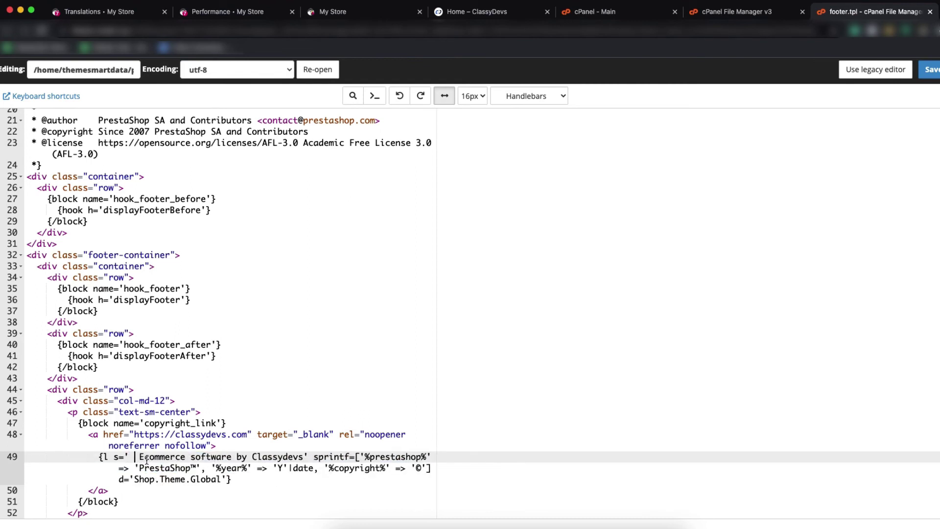
pyautogui.click(929, 69)
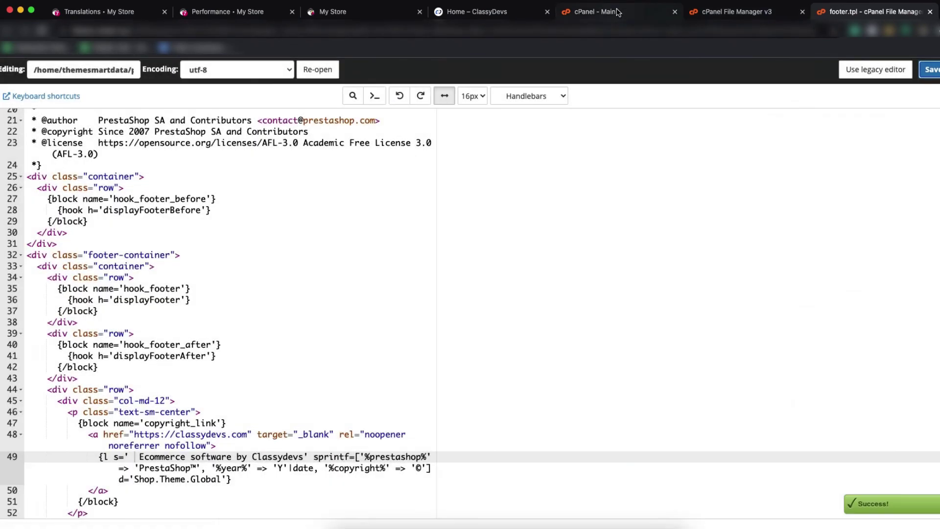
pyautogui.click(607, 12)
pyautogui.click(490, 13)
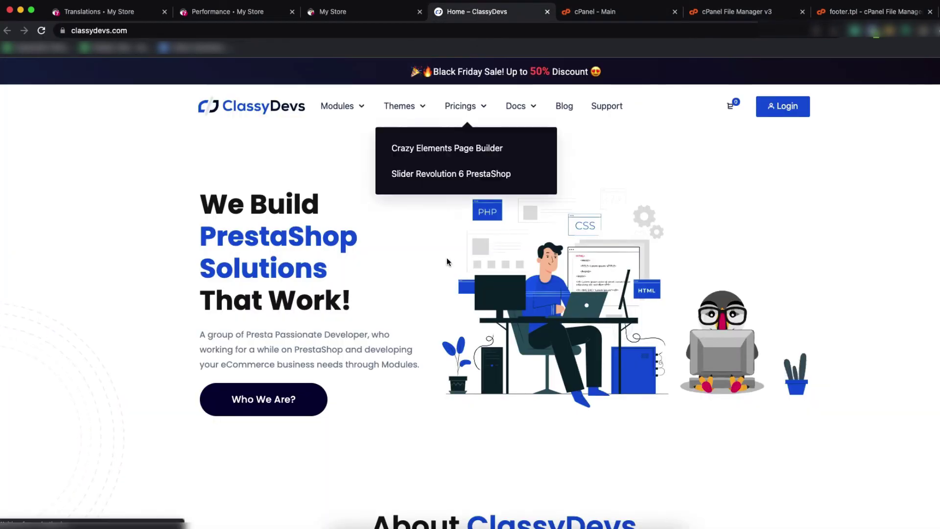
# Step: Clear the cache in Performance and reload My Store to check the footer reads '© 2021 - Ecommerce software by Classydevs'
pyautogui.click(227, 11)
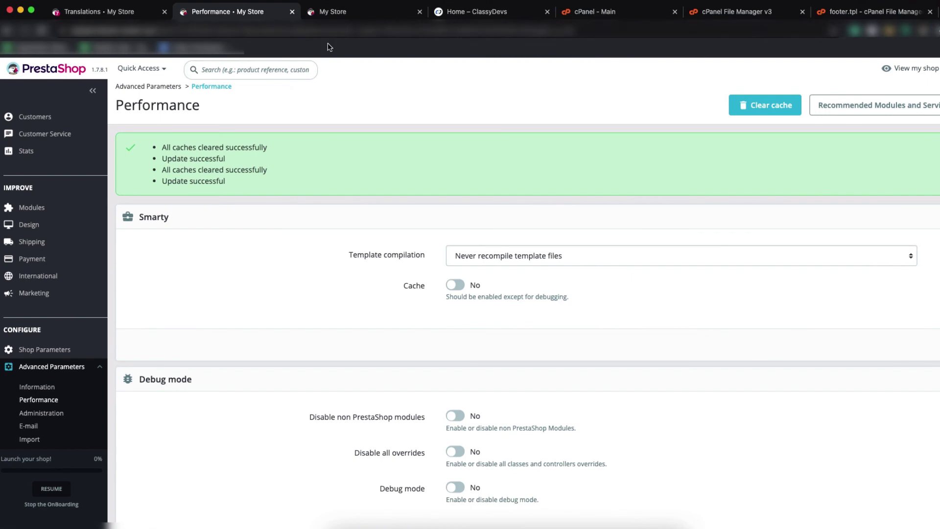
pyautogui.scroll(-15, 451, 282)
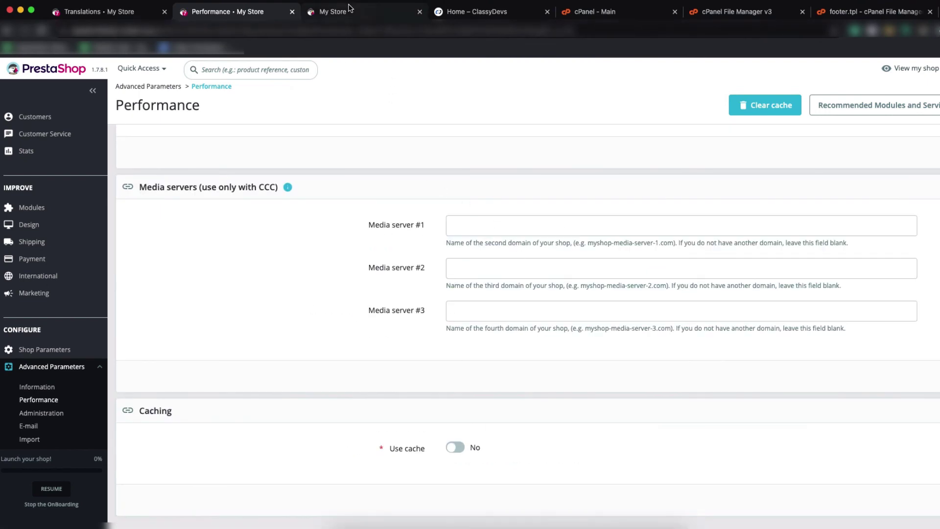
pyautogui.click(349, 8)
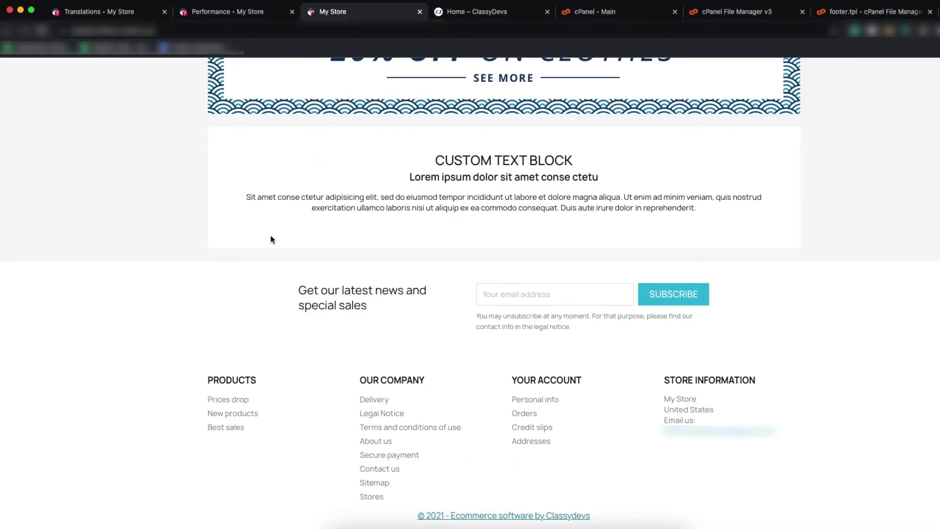
pyautogui.press('super+r')
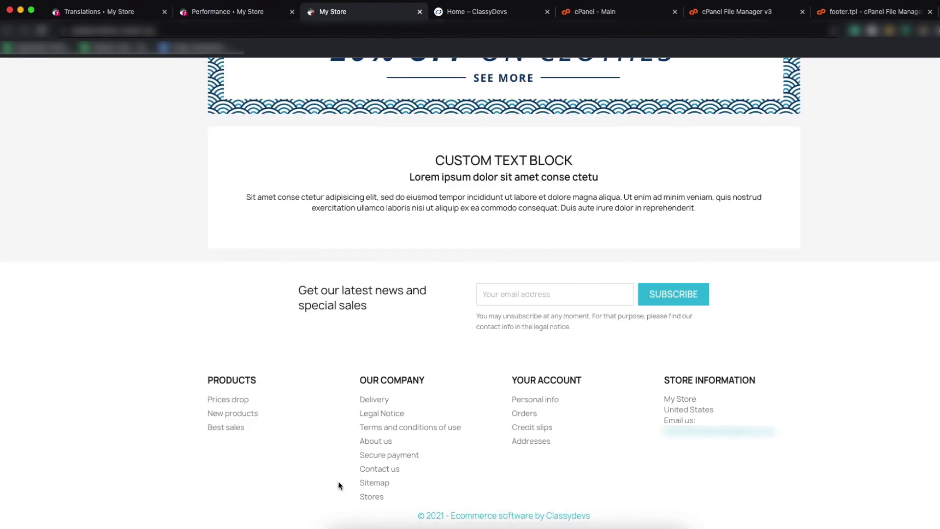
pyautogui.press('super+r')
pyautogui.click(99, 9)
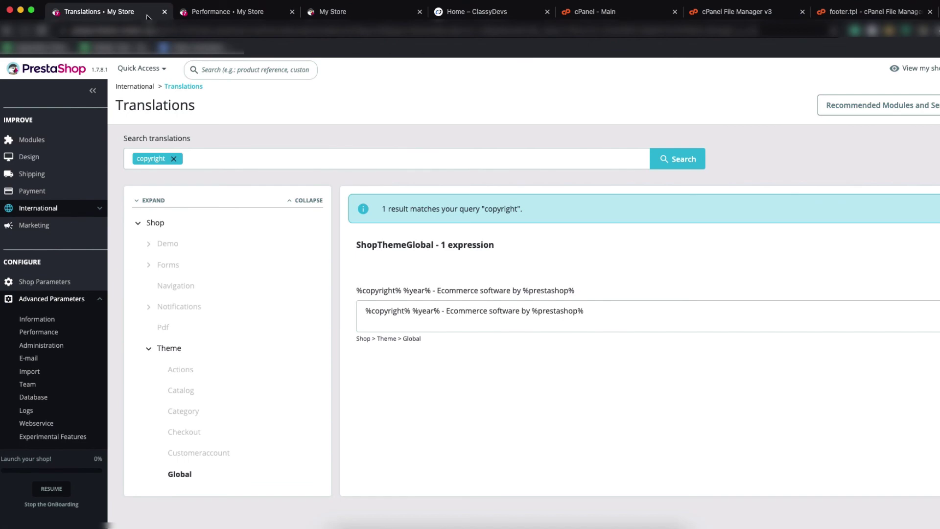
pyautogui.click(230, 11)
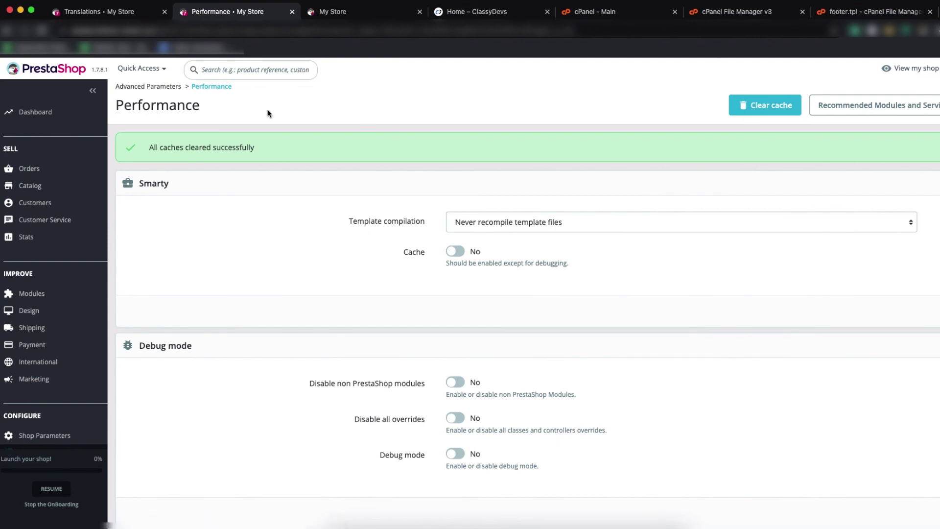
pyautogui.click(335, 15)
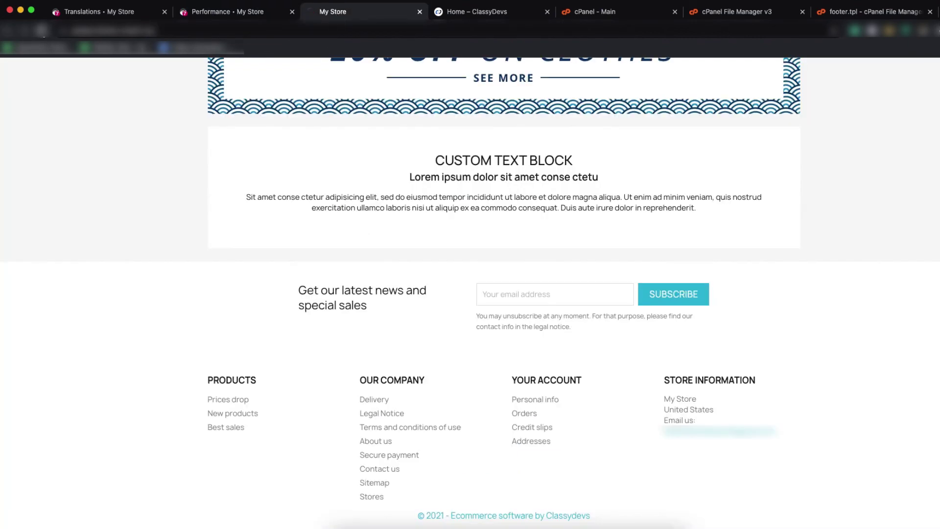